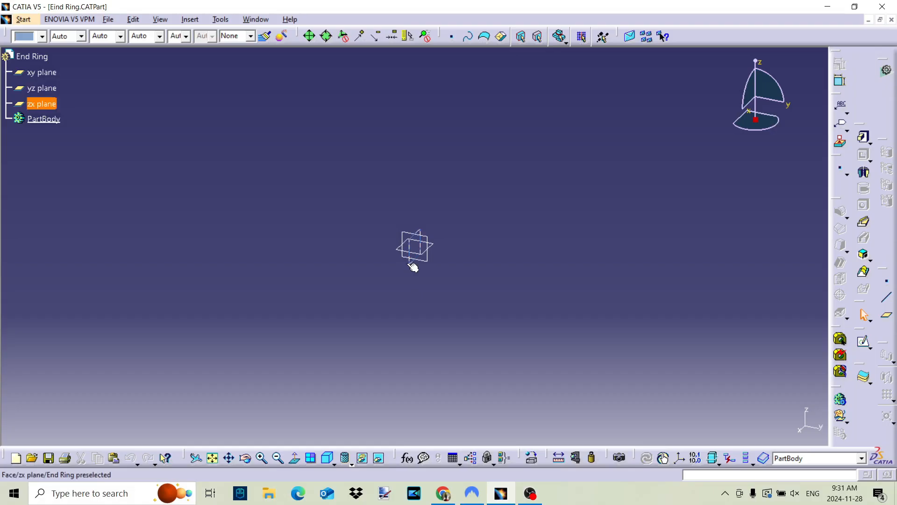
# - Sketch two concentric circles centred on the origin of the zx plane, with radii of about 49 mm and 52 mm
pyautogui.click(410, 256)
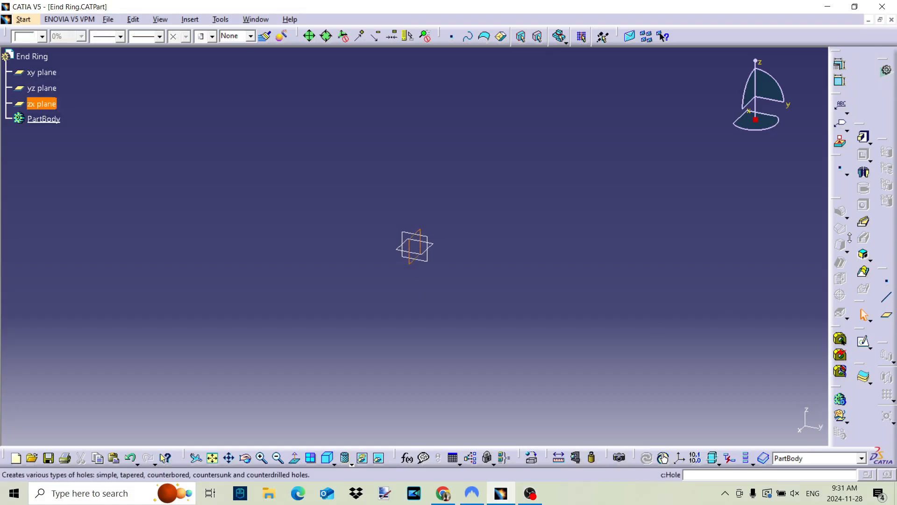
pyautogui.click(864, 344)
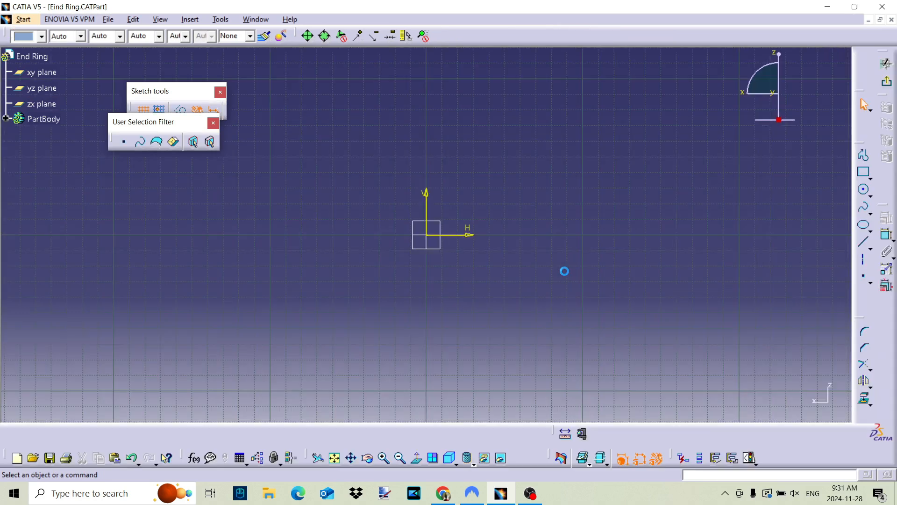
pyautogui.click(868, 189)
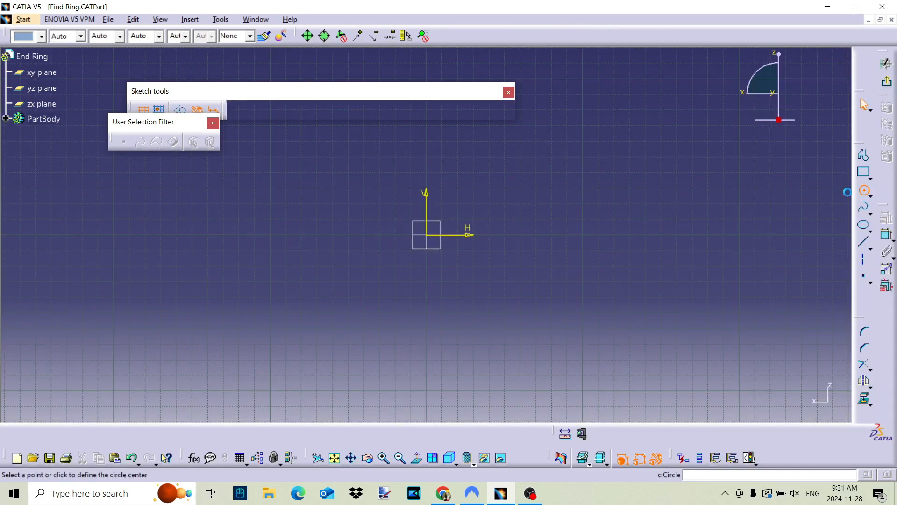
pyautogui.click(426, 235)
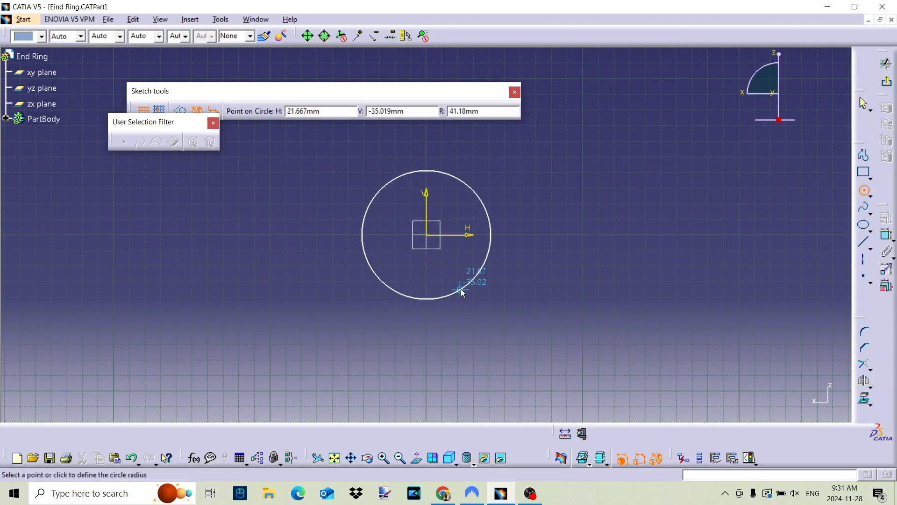
pyautogui.click(464, 298)
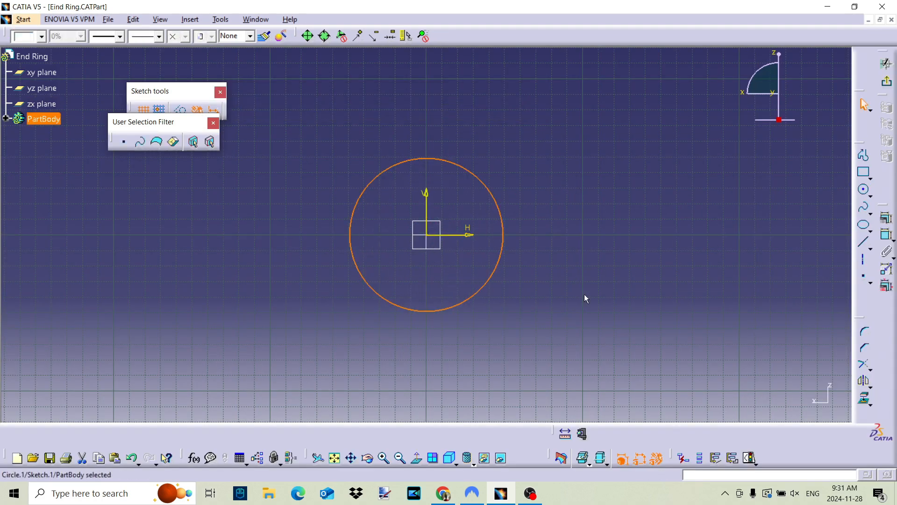
pyautogui.click(864, 190)
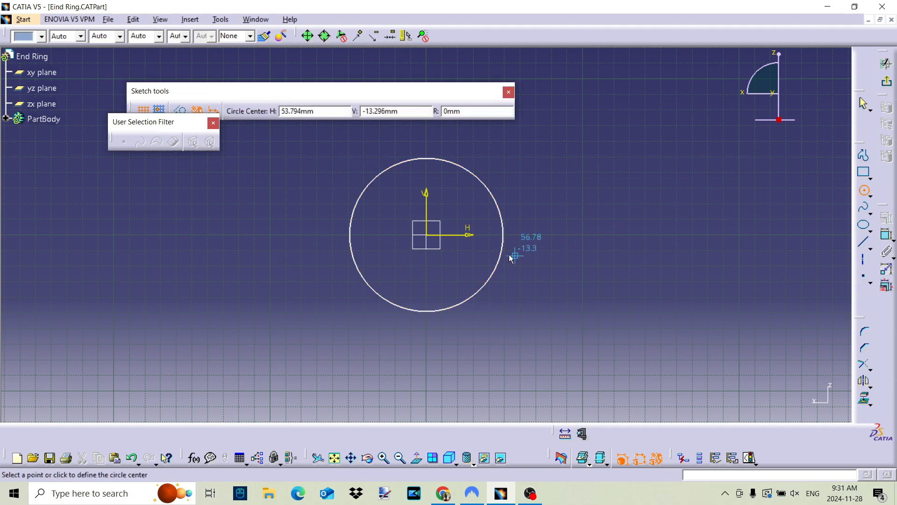
pyautogui.click(426, 235)
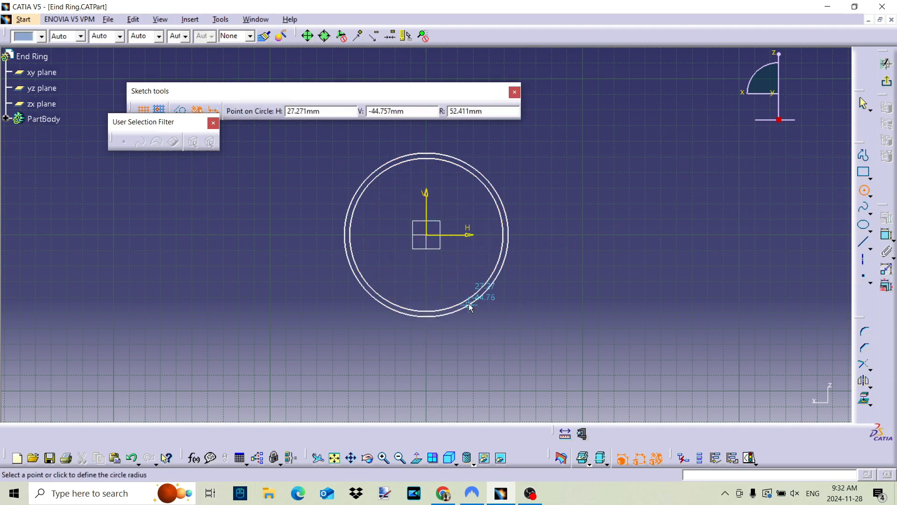
pyautogui.click(473, 302)
# - Dimension the radial gap between the two circles and the diameter of the inner circle
pyautogui.click(886, 234)
pyautogui.click(507, 244)
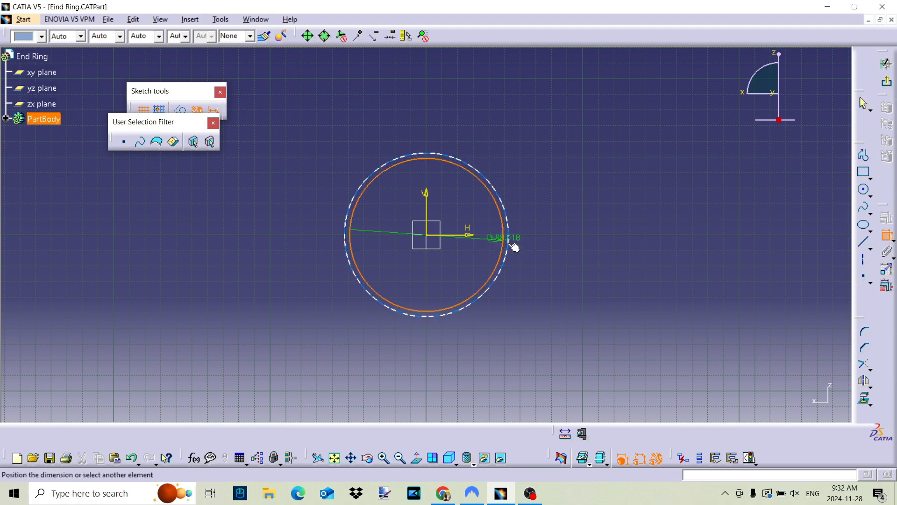
pyautogui.click(508, 248)
pyautogui.click(538, 246)
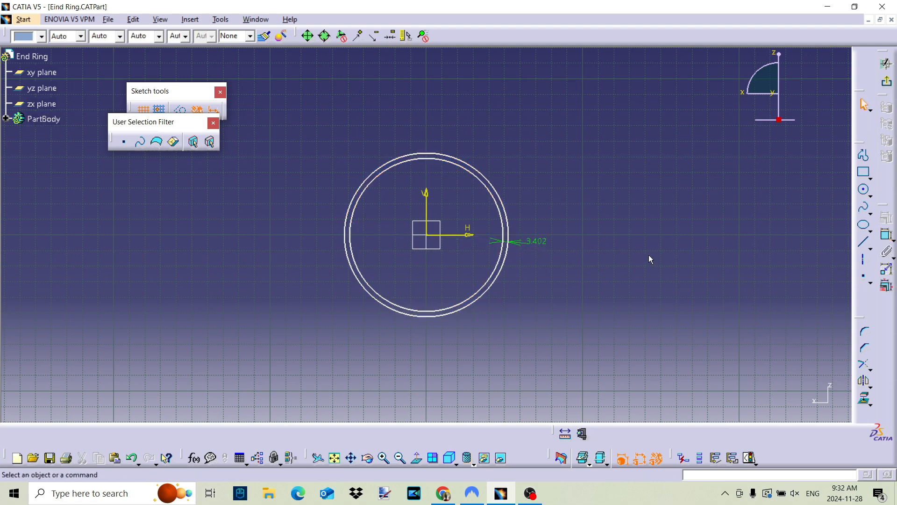
pyautogui.click(887, 235)
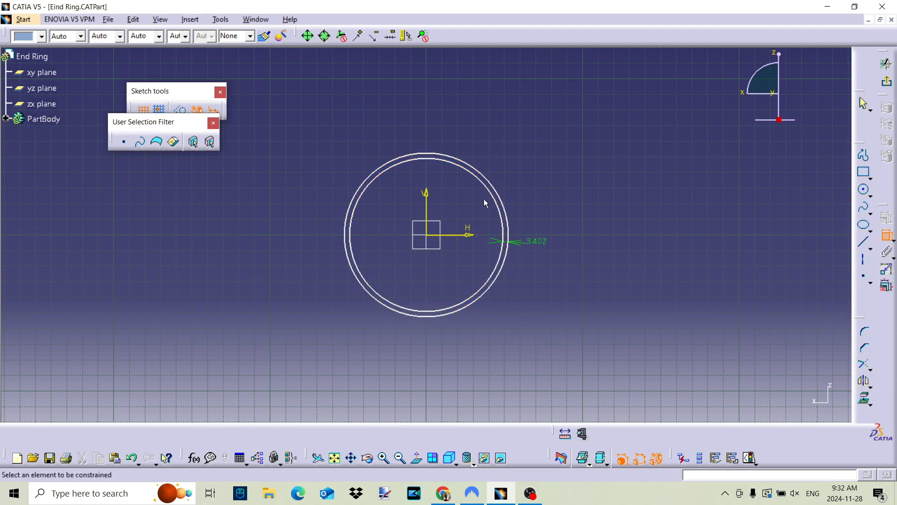
pyautogui.click(497, 196)
pyautogui.click(514, 177)
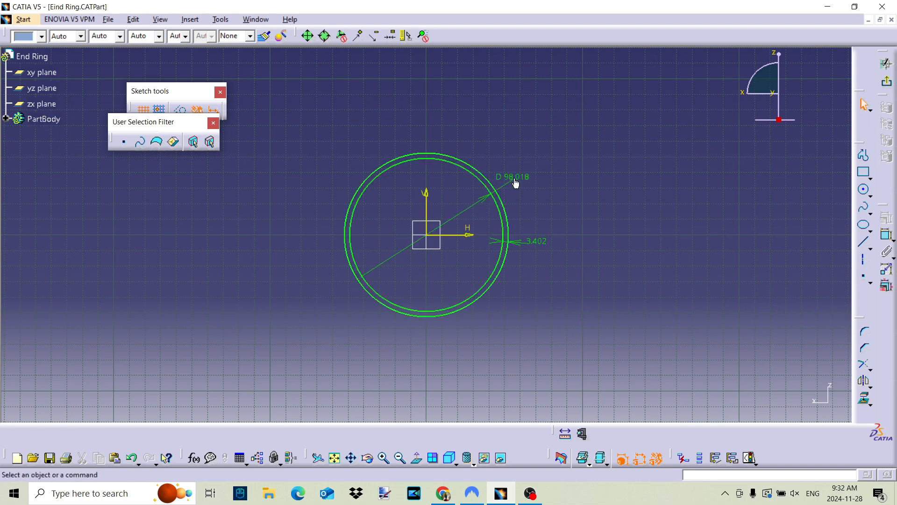
# - Set the inner circle's diameter to 38 mm and the gap between the circles to 0.25 mm
pyautogui.doubleClick(522, 180)
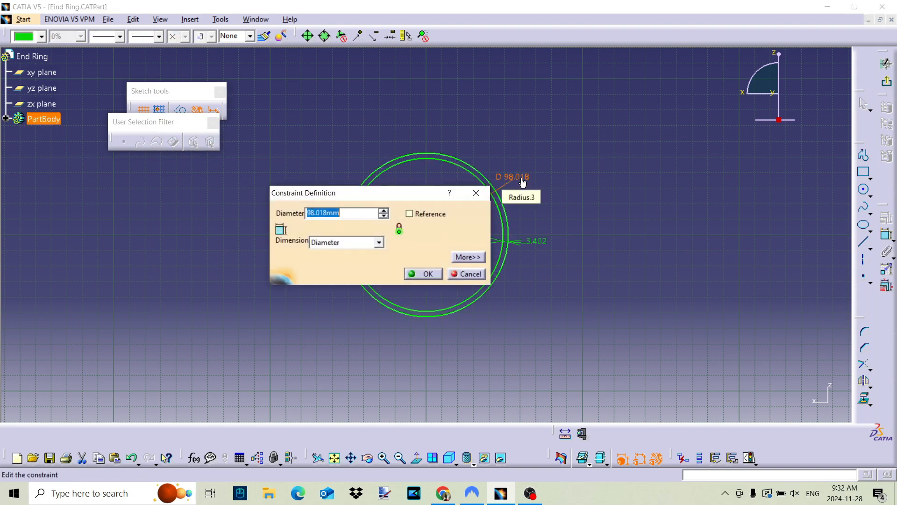
pyautogui.write('38')
pyautogui.press('Return')
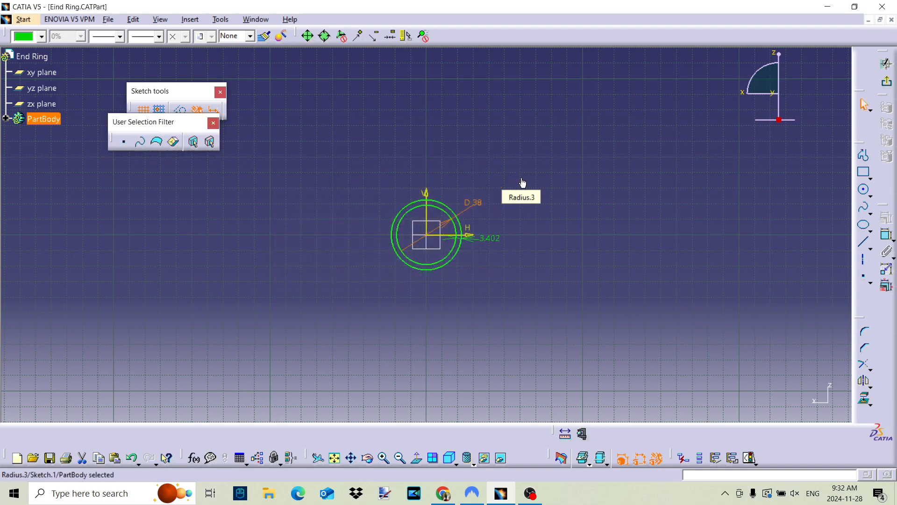
pyautogui.doubleClick(489, 239)
pyautogui.write('0.25')
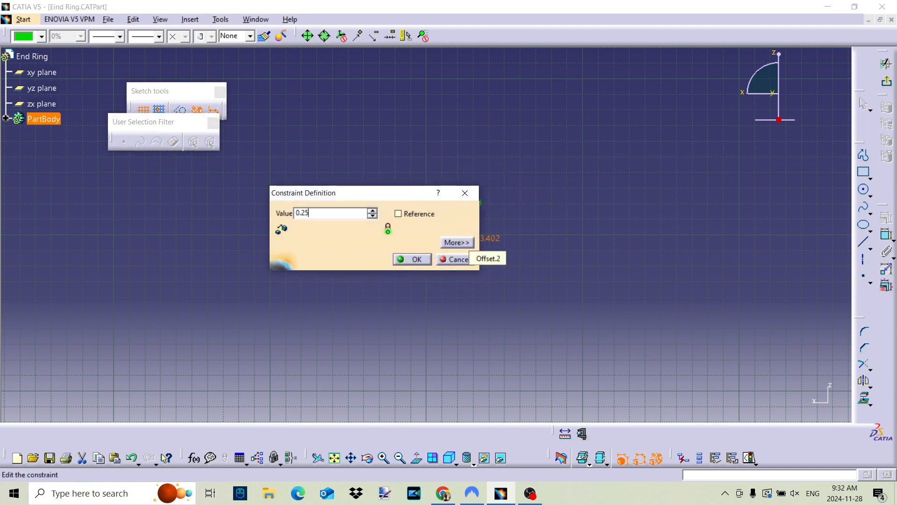
pyautogui.press('Return')
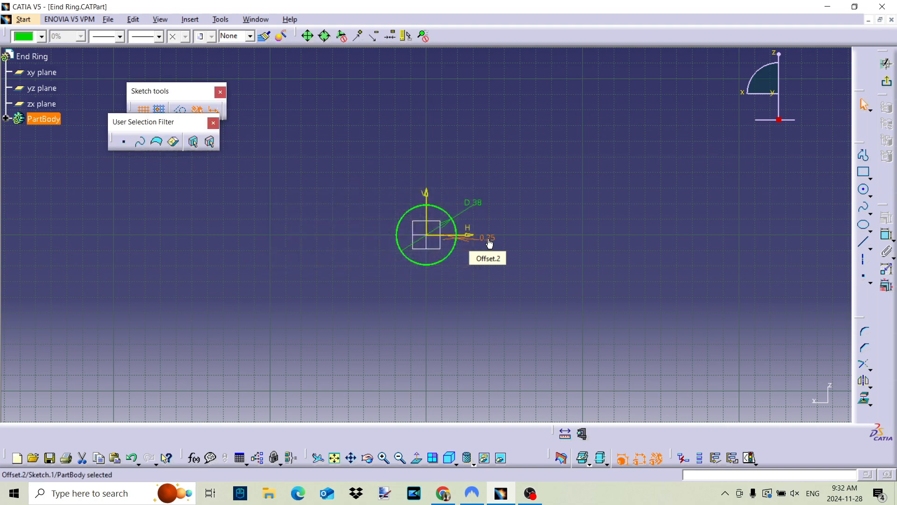
# - Finish the sketch and extrude the ring profile as a pad with a length of 6 mm
pyautogui.click(886, 64)
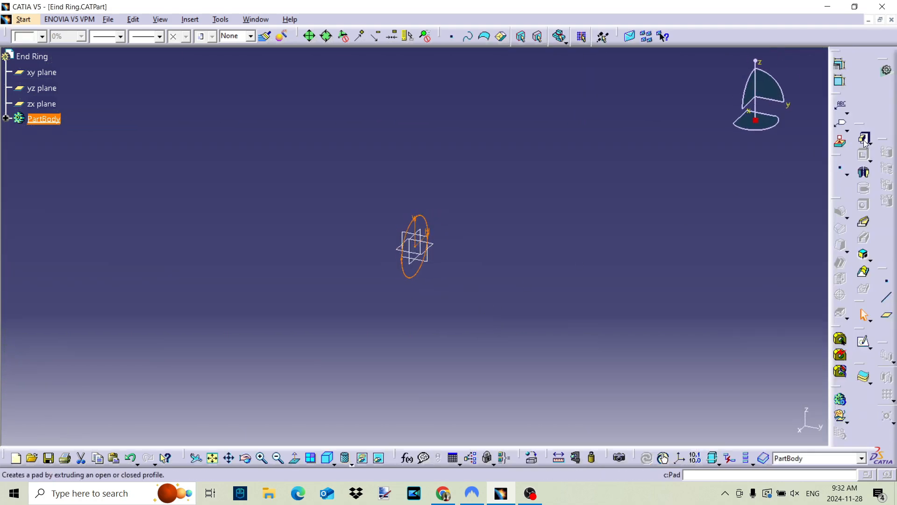
pyautogui.click(865, 140)
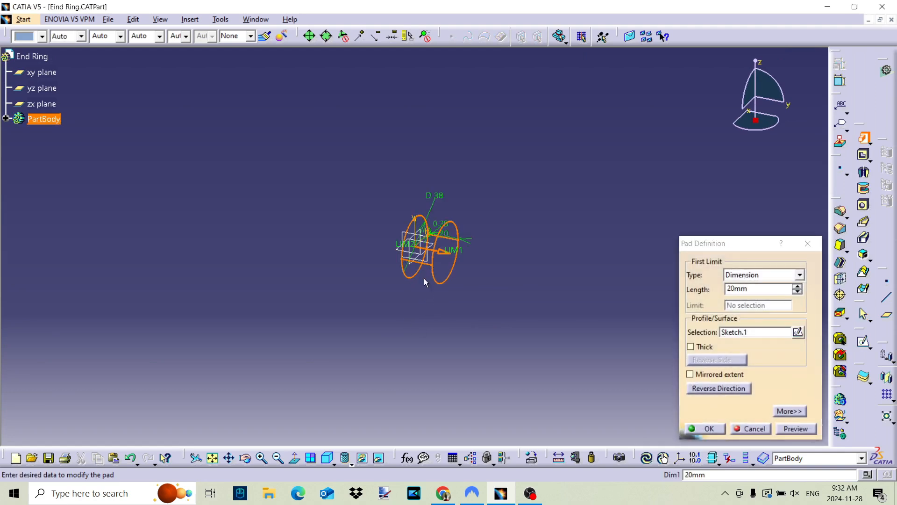
pyautogui.keyDown('ctrl'); pyautogui.moveTo(400, 321); pyautogui.dragTo(418, 209, button='middle'); pyautogui.keyUp('ctrl')
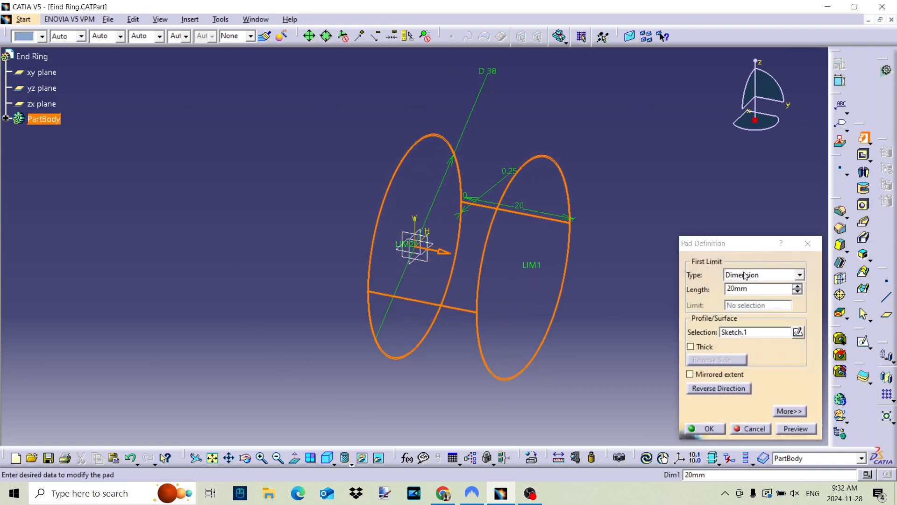
pyautogui.moveTo(768, 287); pyautogui.dragTo(685, 293)
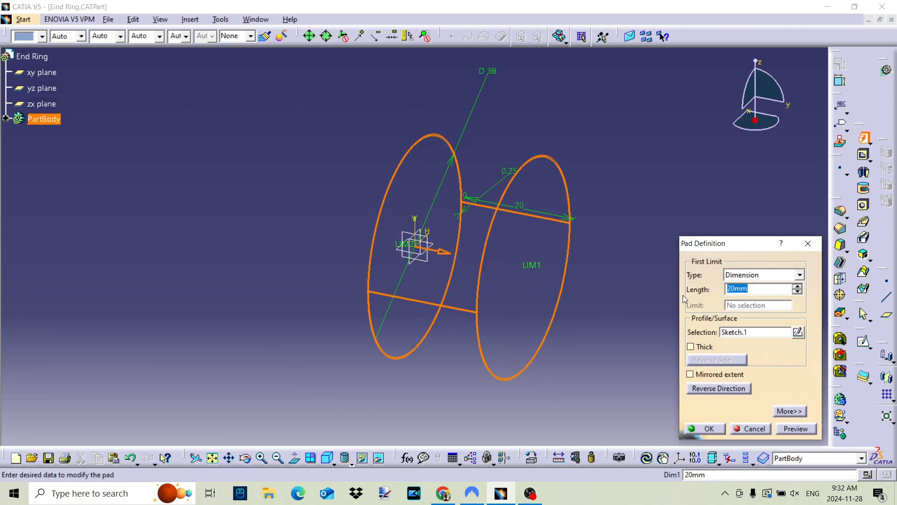
pyautogui.write('6')
pyautogui.press('Return')
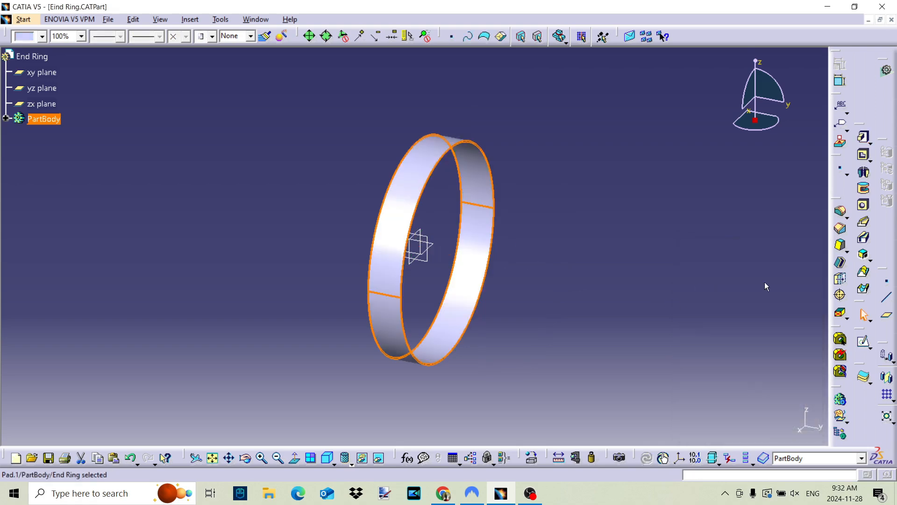
pyautogui.click(687, 265)
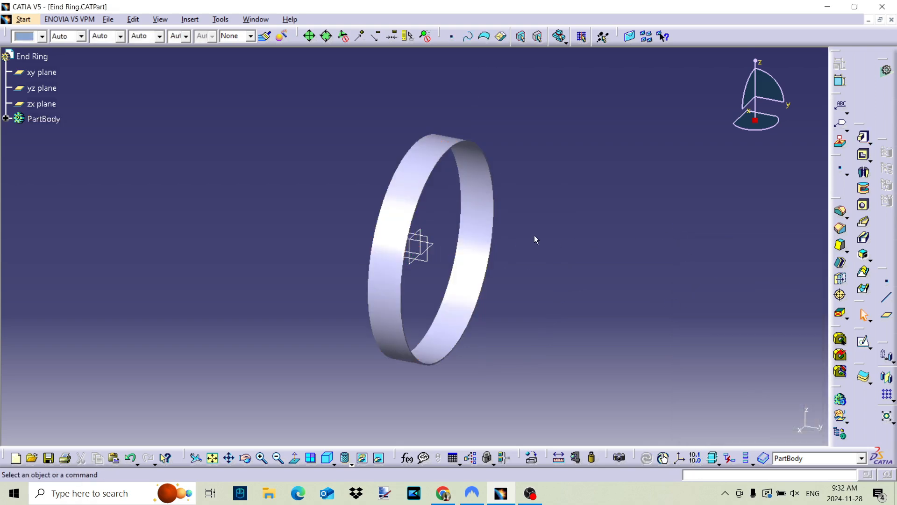
# - Apply the Copper material from the metal library to the ring's PartBody
pyautogui.click(5, 120)
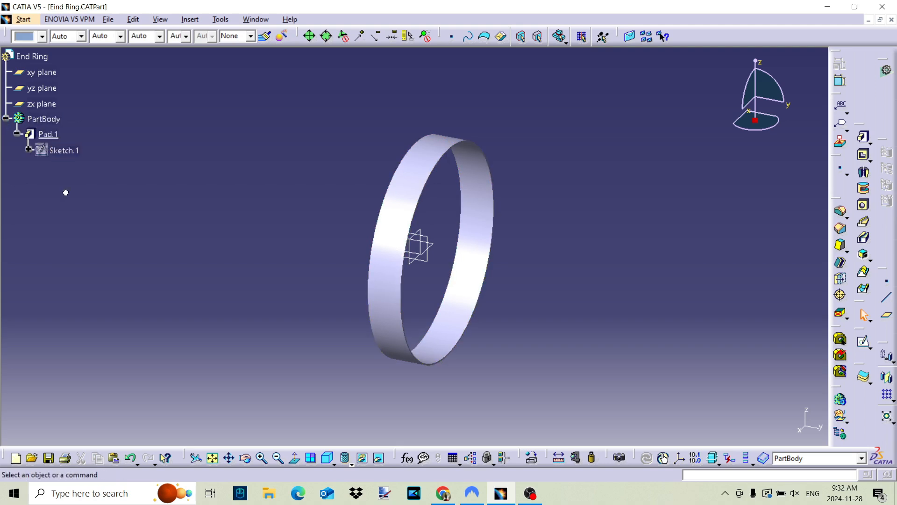
pyautogui.click(531, 458)
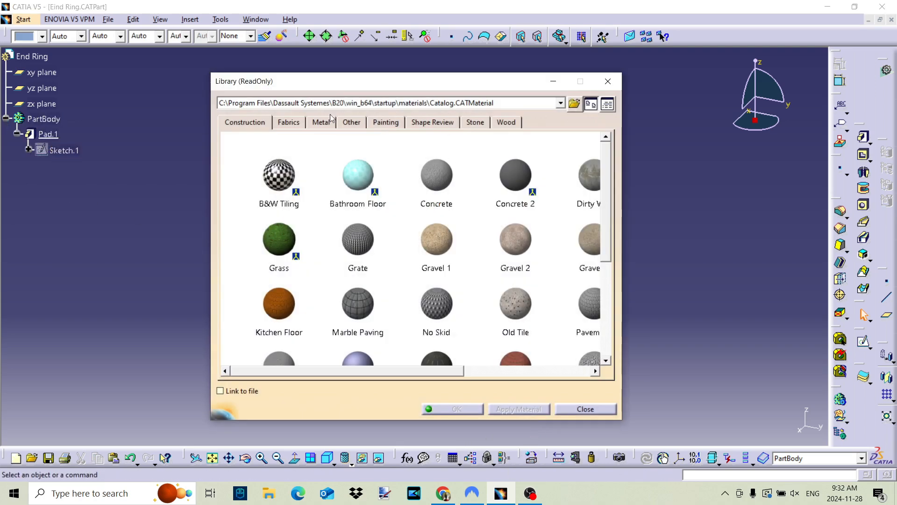
pyautogui.click(316, 126)
pyautogui.click(405, 245)
pyautogui.moveTo(348, 239); pyautogui.dragTo(60, 134)
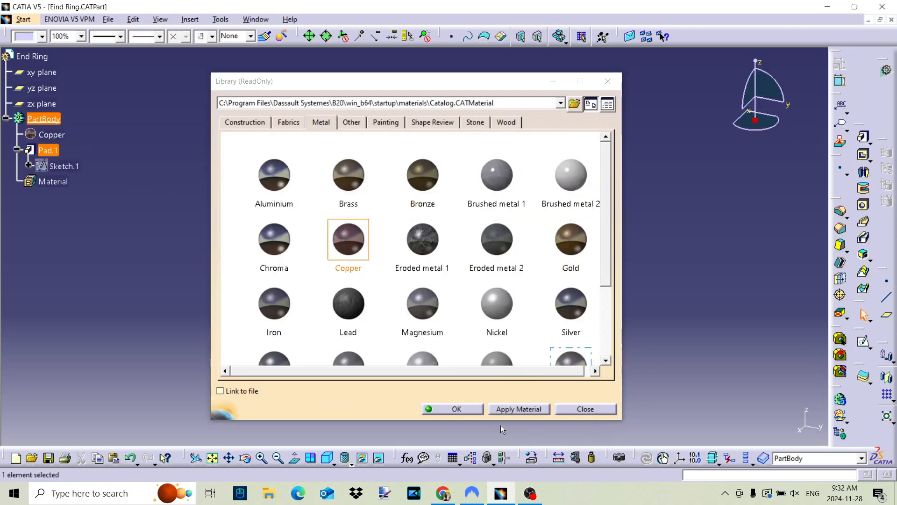
pyautogui.click(428, 406)
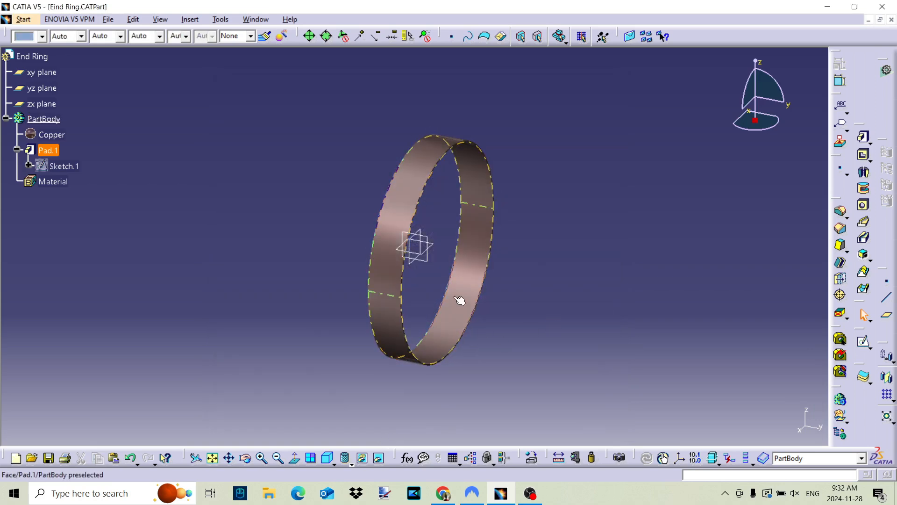
# - Hide the xy, yz and zx planes and save the End Ring part
pyautogui.rightClick(37, 72)
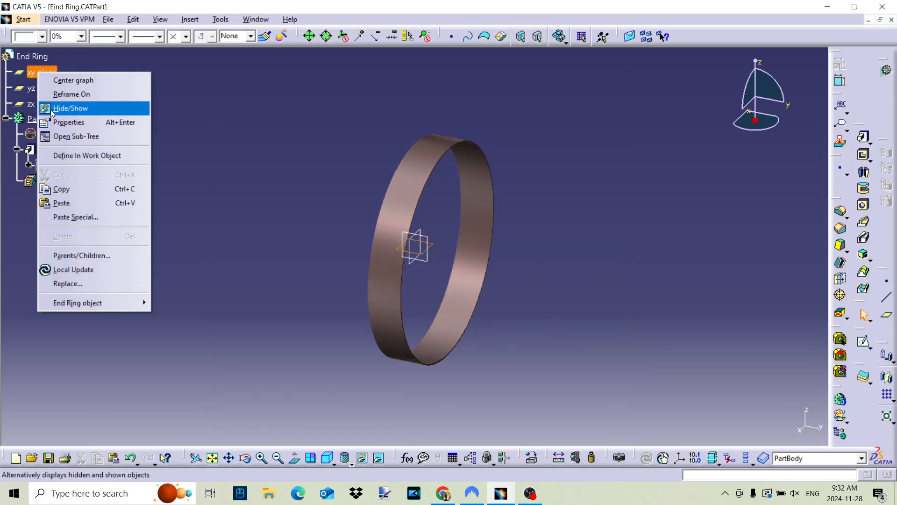
pyautogui.click(51, 107)
pyautogui.rightClick(37, 89)
pyautogui.click(57, 122)
pyautogui.rightClick(46, 104)
pyautogui.click(65, 143)
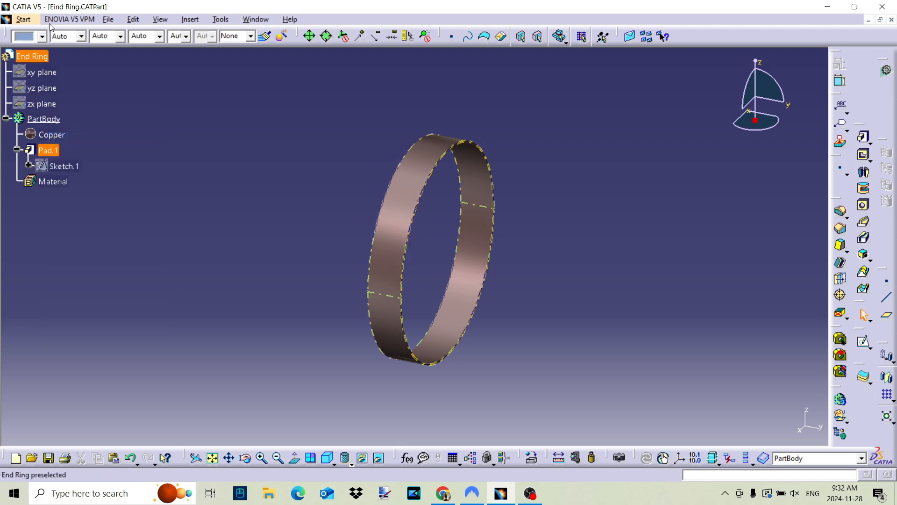
pyautogui.click(108, 19)
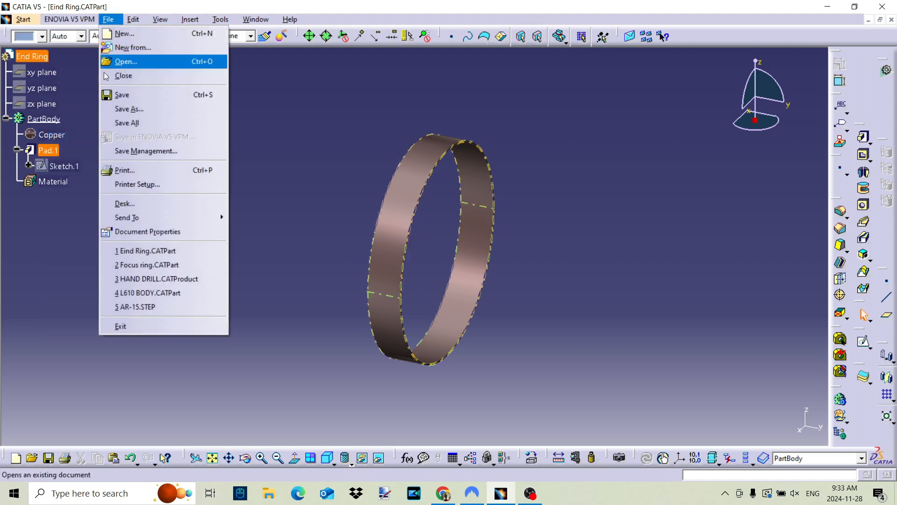
pyautogui.click(122, 94)
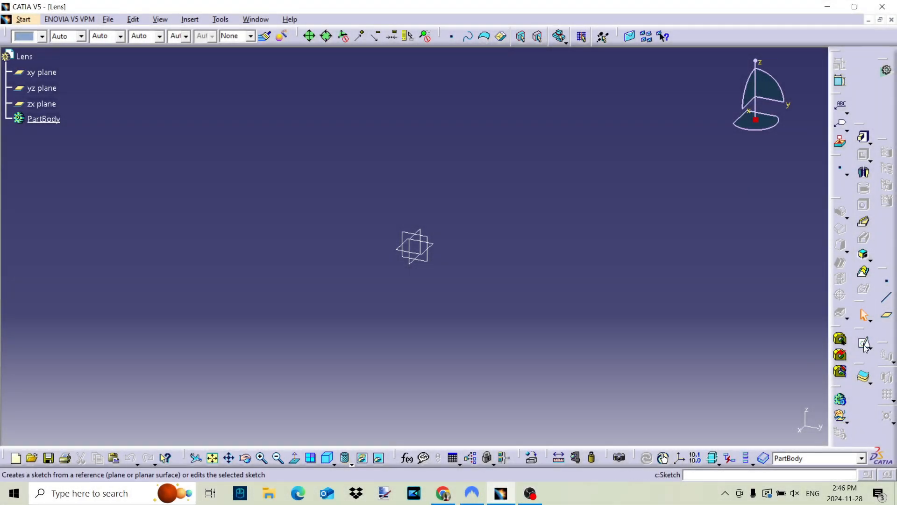
# - Start a sketch on the zx plane and draw a horizontal profile line about 81 mm long from the origin
pyautogui.click(864, 342)
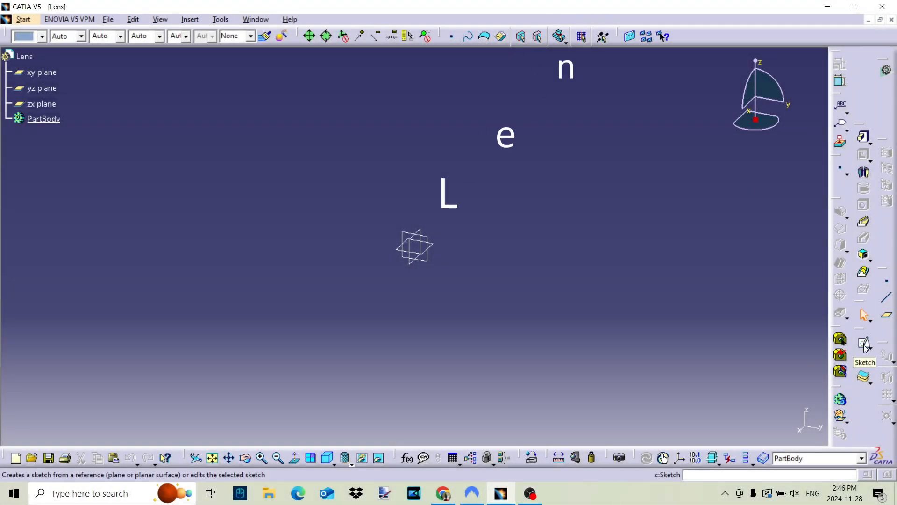
pyautogui.click(410, 260)
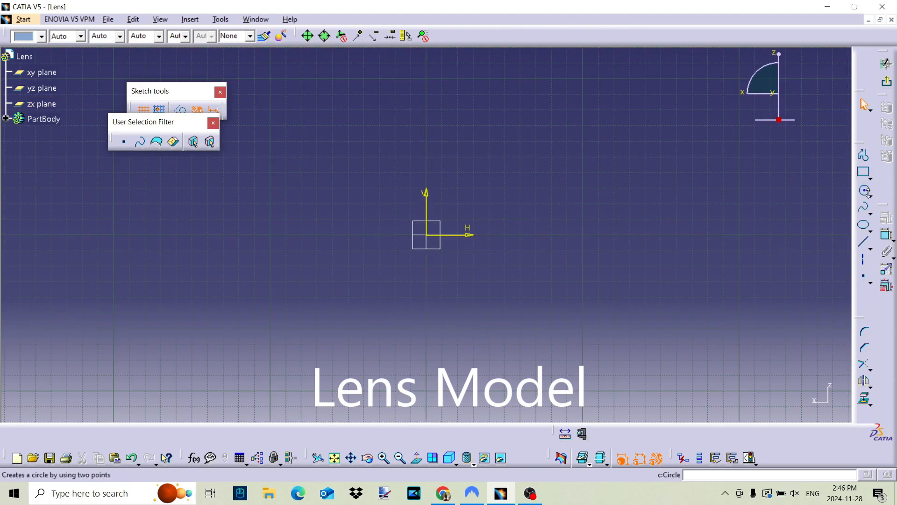
pyautogui.click(864, 157)
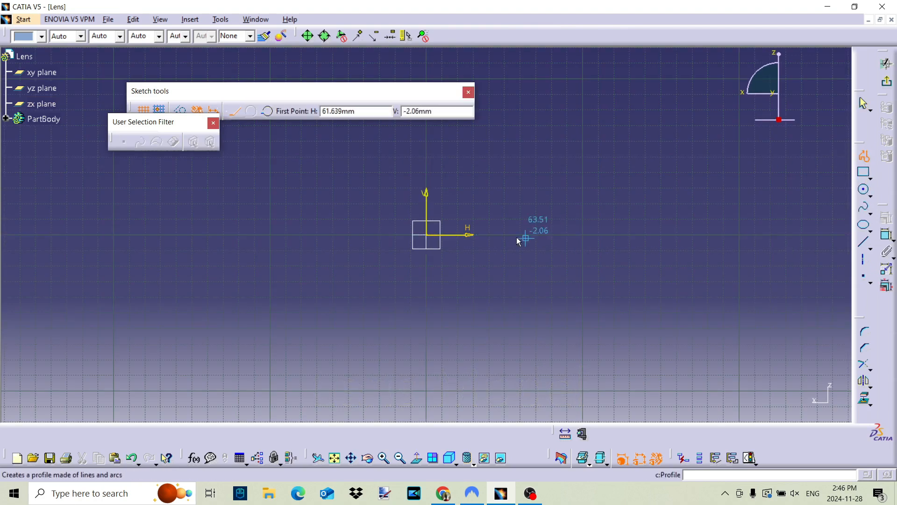
pyautogui.click(427, 235)
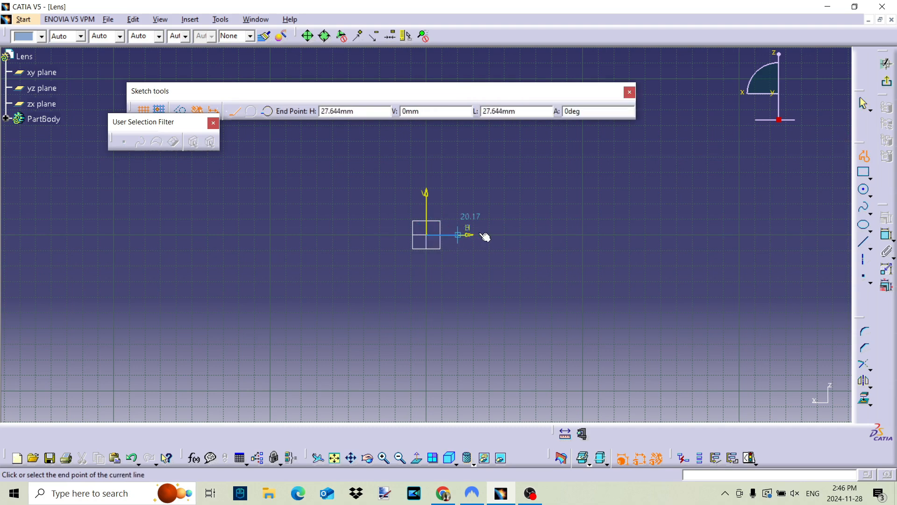
pyautogui.click(552, 235)
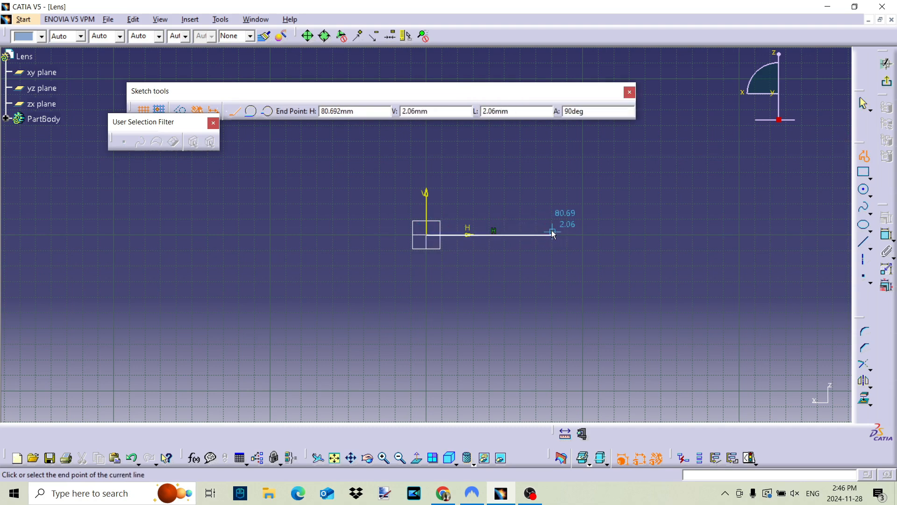
# - Continue the profile with a vertical edge about 2 mm high and a three-point arc ending on the vertical axis about 13.7 mm above the origin
pyautogui.click(270, 111)
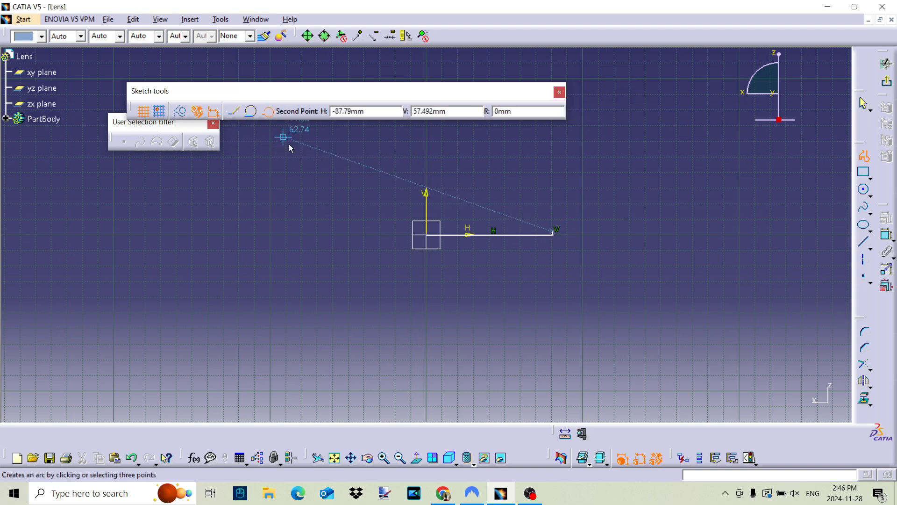
pyautogui.click(493, 219)
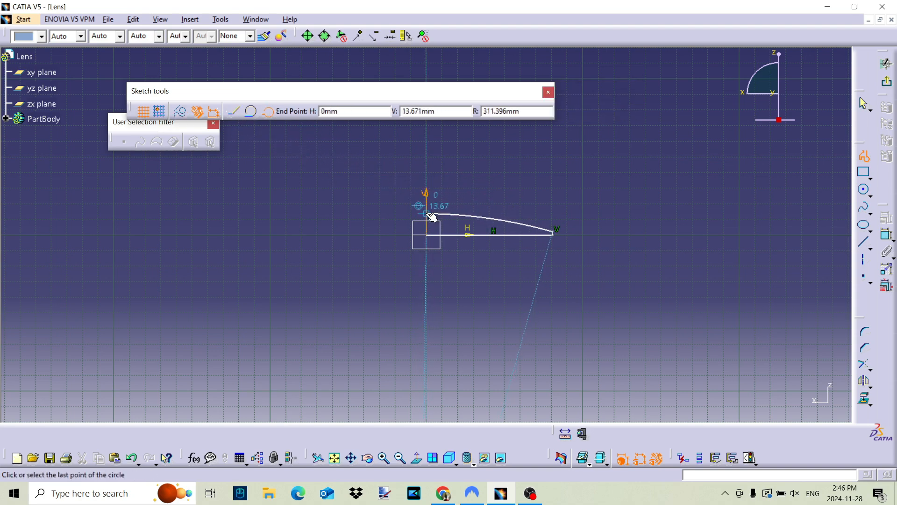
pyautogui.click(430, 215)
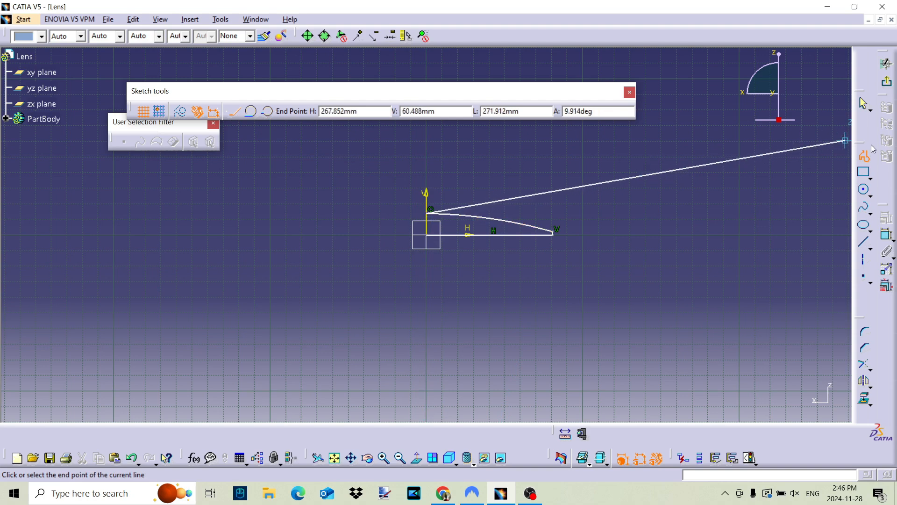
pyautogui.click(863, 156)
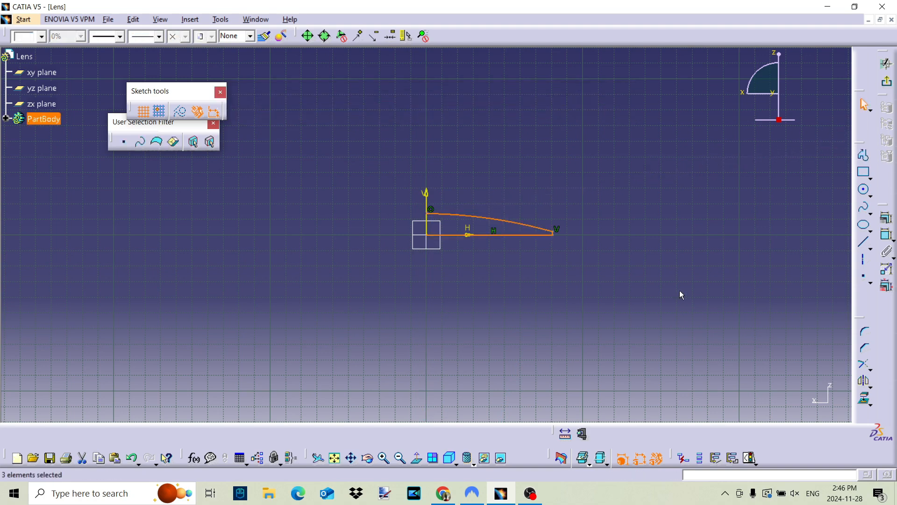
# - Dimension the base line's length and the arc's radius
pyautogui.click(886, 235)
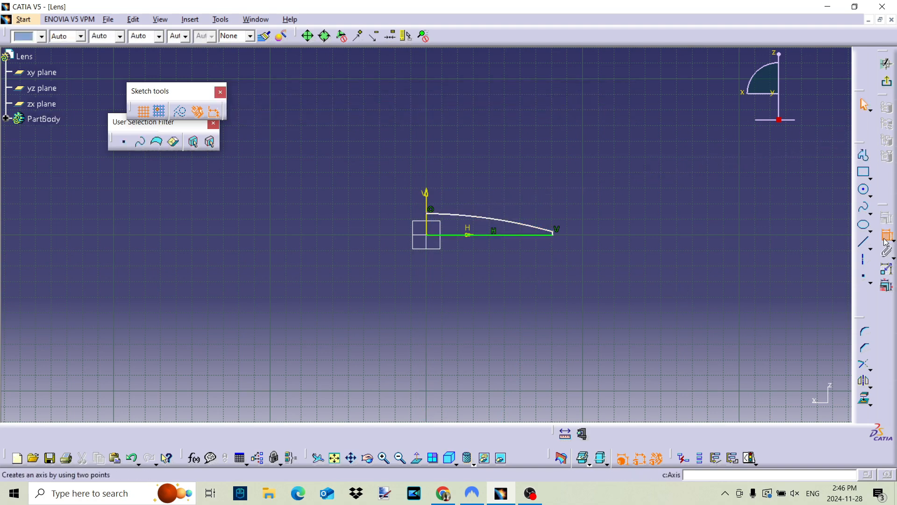
pyautogui.click(516, 240)
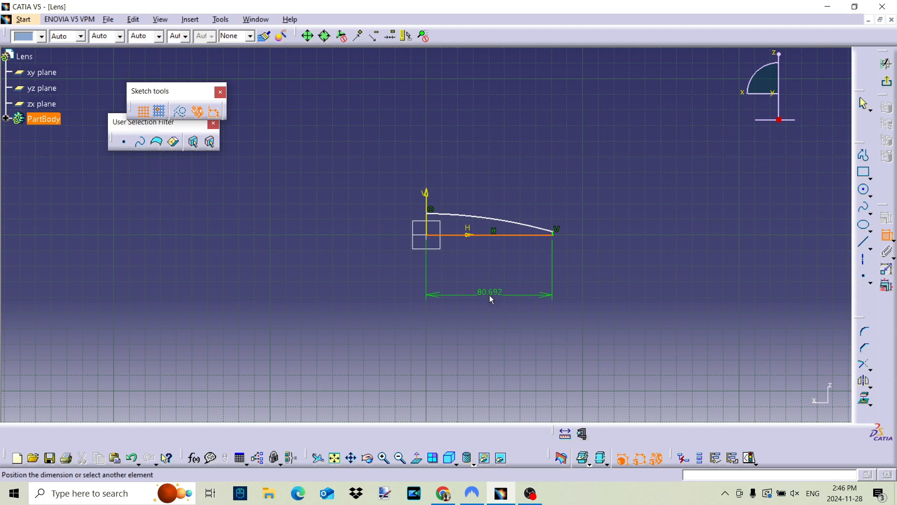
pyautogui.click(490, 296)
pyautogui.click(884, 239)
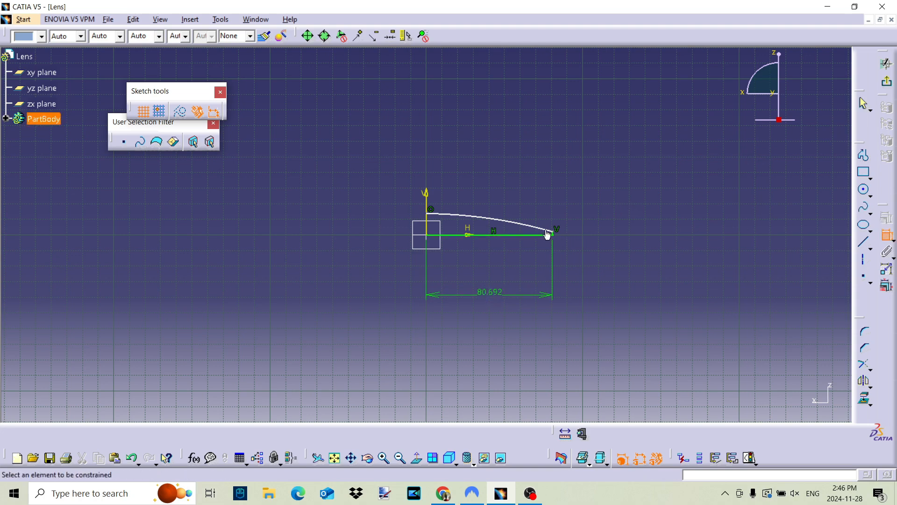
pyautogui.click(486, 218)
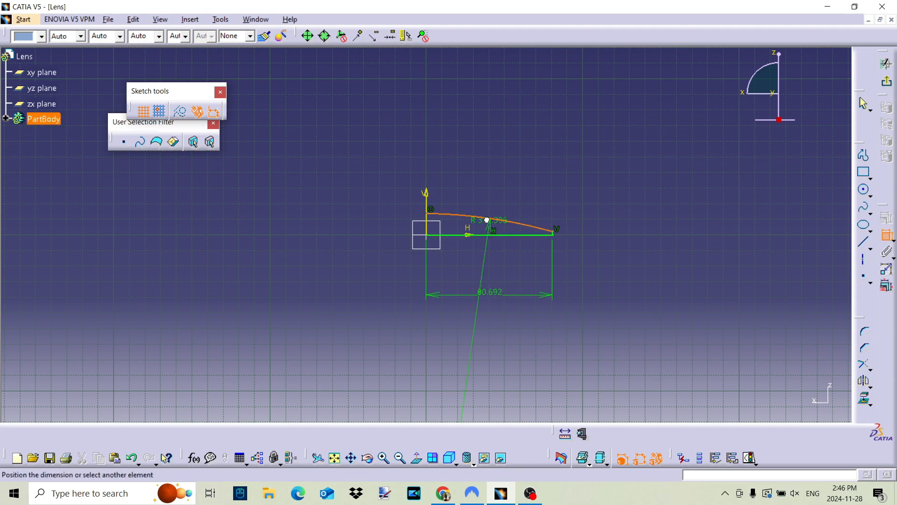
pyautogui.click(498, 191)
# - Dimension the height from the base line to the arc's endpoint on the vertical axis
pyautogui.click(887, 235)
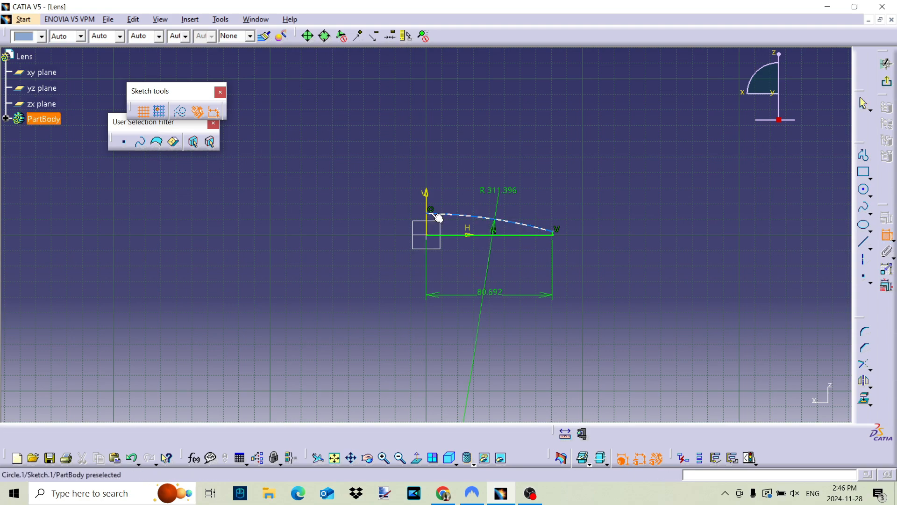
pyautogui.moveTo(495, 231); pyautogui.dragTo(514, 128, button='middle')
pyautogui.moveTo(490, 213)
pyautogui.mouseDown(button='middle')
pyautogui.moveTo(483, 228)
pyautogui.moveTo(493, 177)
pyautogui.moveTo(423, 141)
pyautogui.mouseUp(button='middle')
pyautogui.click(431, 136)
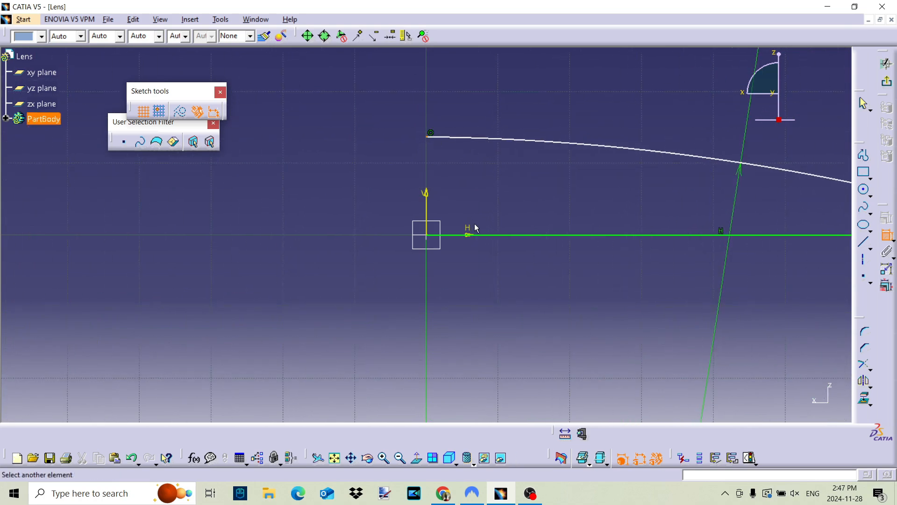
pyautogui.click(465, 235)
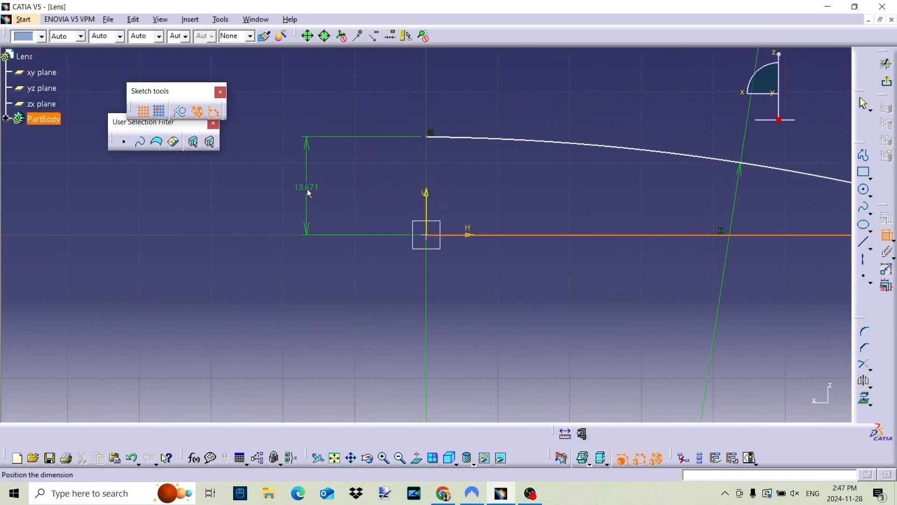
pyautogui.click(309, 193)
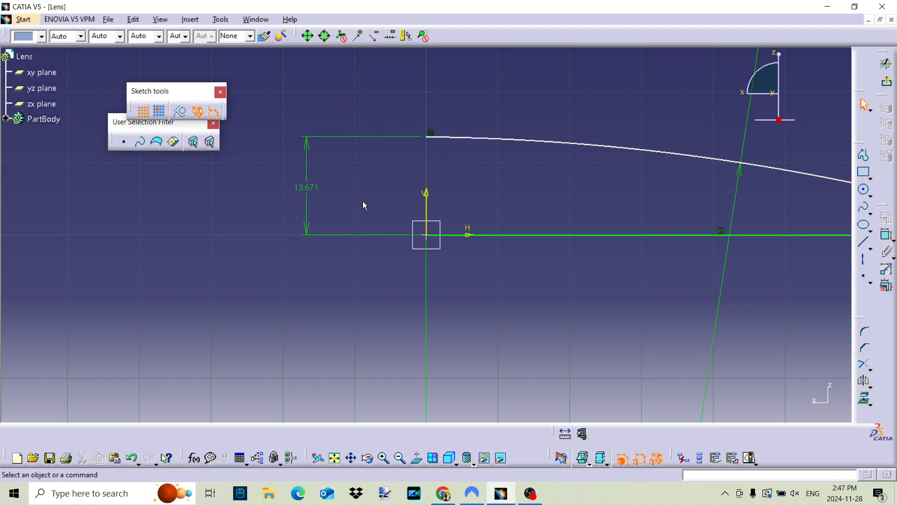
# - Set the base line's length to 19 mm
pyautogui.keyDown('ctrl'); pyautogui.moveTo(545, 209); pyautogui.dragTo(531, 293, button='middle'); pyautogui.keyUp('ctrl')
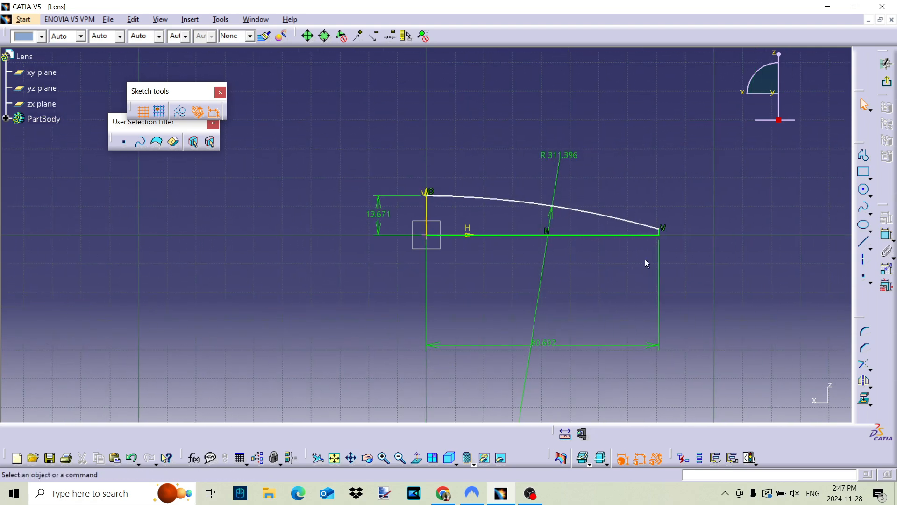
pyautogui.moveTo(576, 202)
pyautogui.mouseDown(button='middle')
pyautogui.moveTo(576, 179)
pyautogui.moveTo(480, 167)
pyautogui.mouseUp(button='middle')
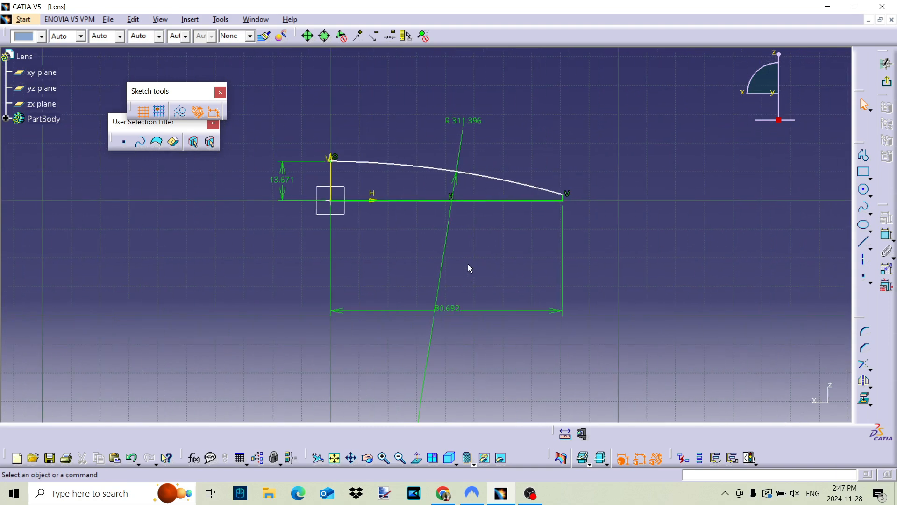
pyautogui.doubleClick(462, 310)
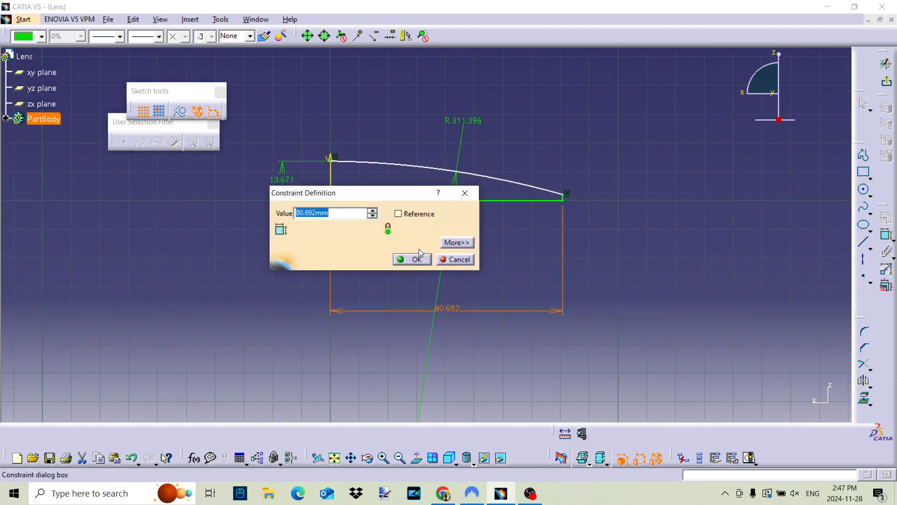
pyautogui.write('38')
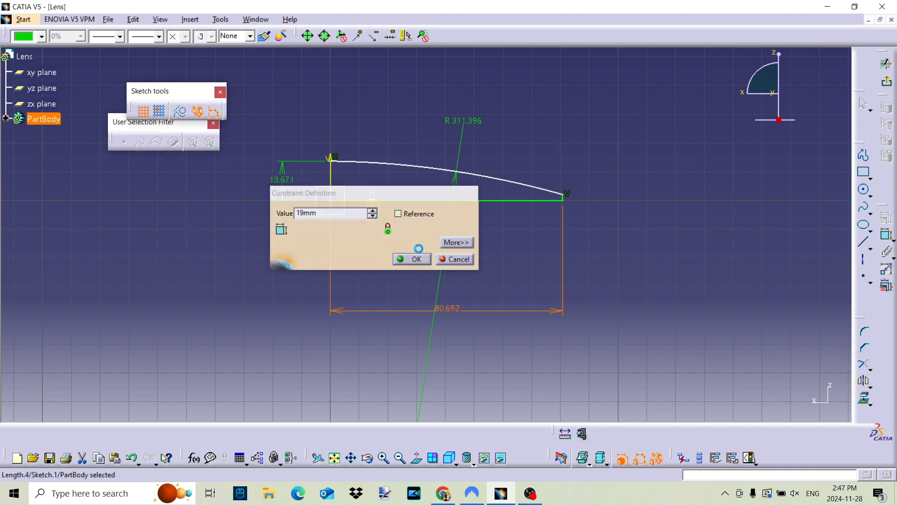
pyautogui.click(419, 258)
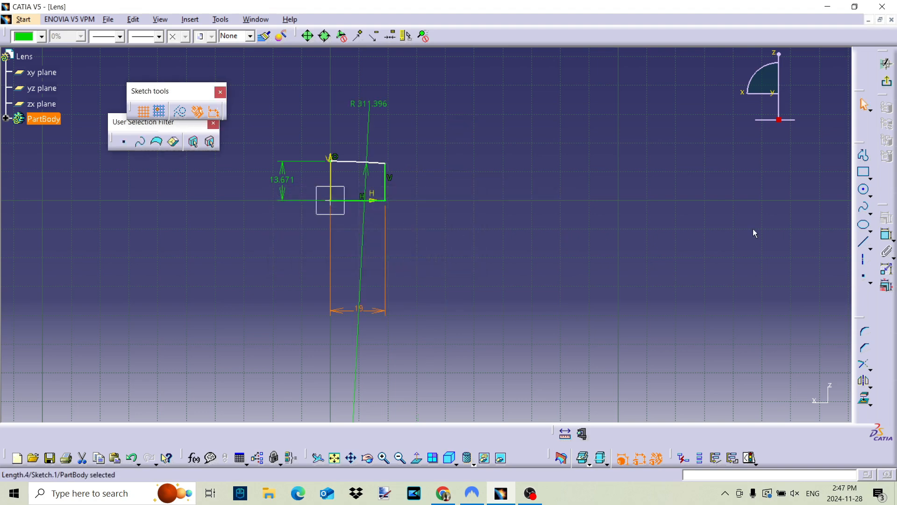
# - Dimension the profile's outer vertical edge and set its length to 0.5 mm
pyautogui.click(888, 238)
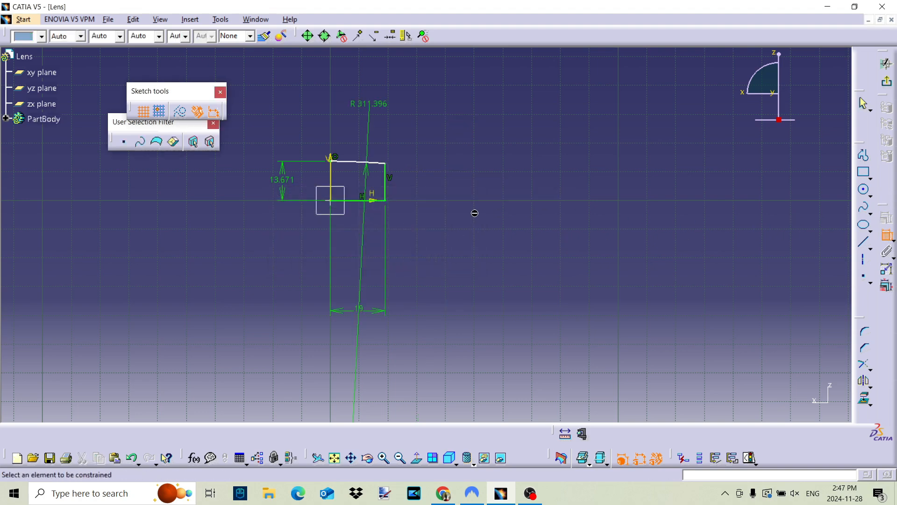
pyautogui.click(386, 193)
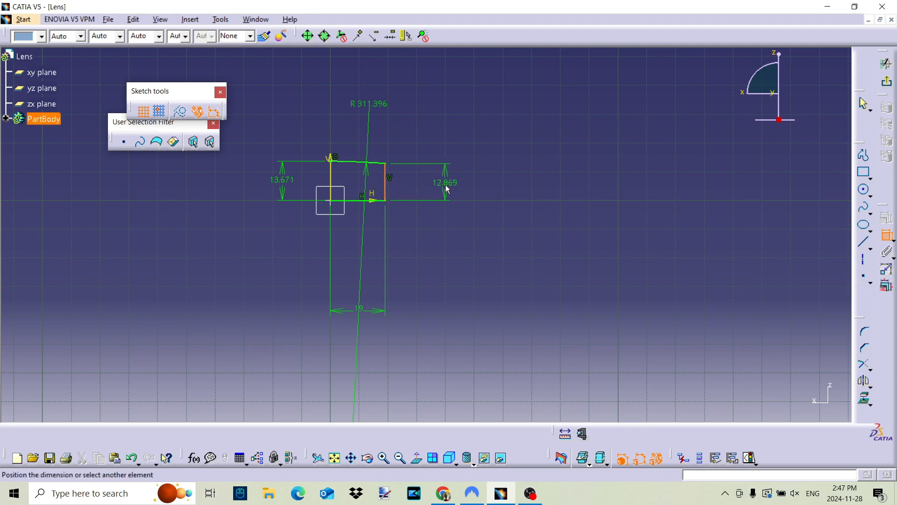
pyautogui.click(458, 183)
pyautogui.doubleClick(454, 183)
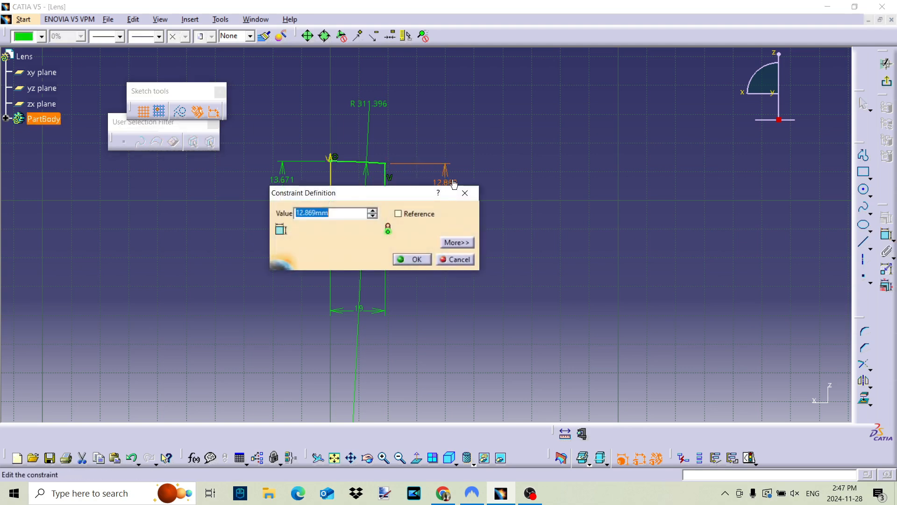
pyautogui.write('0.5mm')
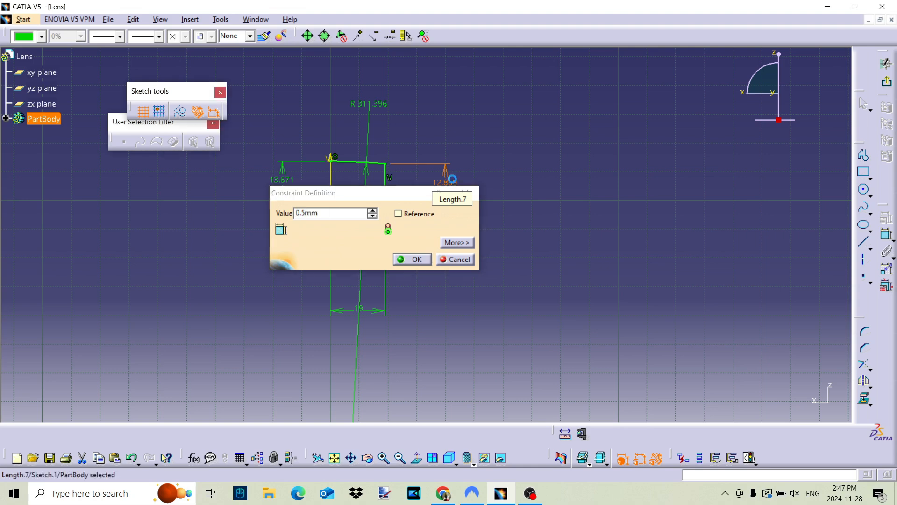
pyautogui.press('Return')
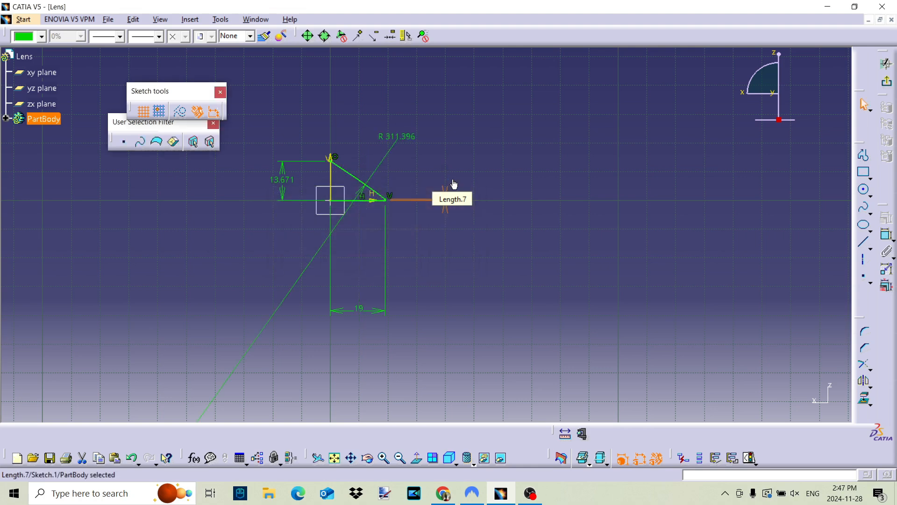
# - Set the profile's height at the vertical axis to 3 mm
pyautogui.doubleClick(289, 183)
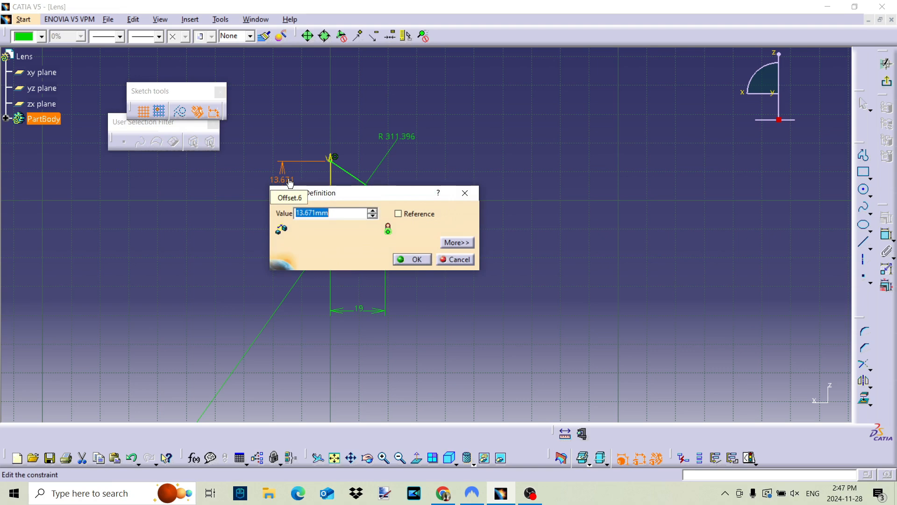
pyautogui.write('3')
pyautogui.press('Return')
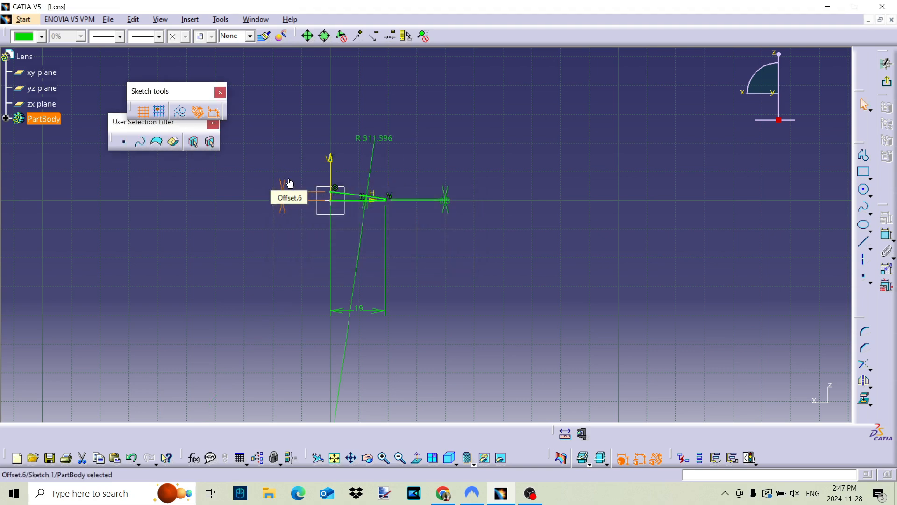
# - Set the arc's radius to 100 mm
pyautogui.doubleClick(391, 138)
pyautogui.click(452, 279)
pyautogui.moveTo(443, 218)
pyautogui.mouseDown(button='middle')
pyautogui.moveTo(475, 256)
pyautogui.moveTo(454, 155)
pyautogui.mouseUp(button='middle')
pyautogui.click(474, 256)
pyautogui.moveTo(506, 208); pyautogui.dragTo(597, 248, button='middle')
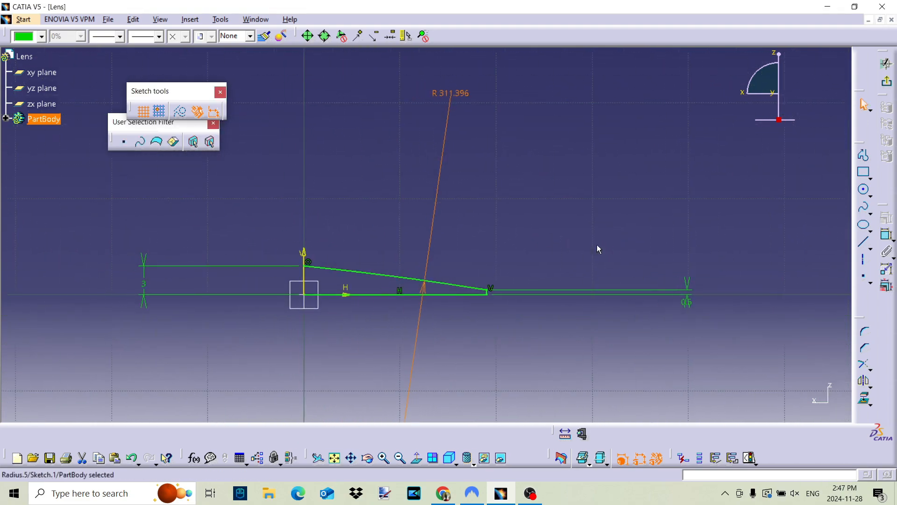
pyautogui.doubleClick(449, 93)
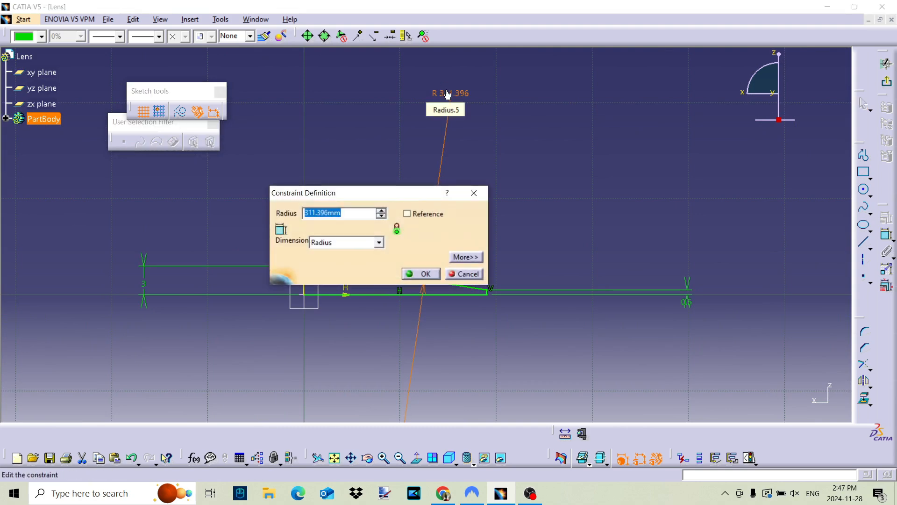
pyautogui.write('10')
pyautogui.press('Return')
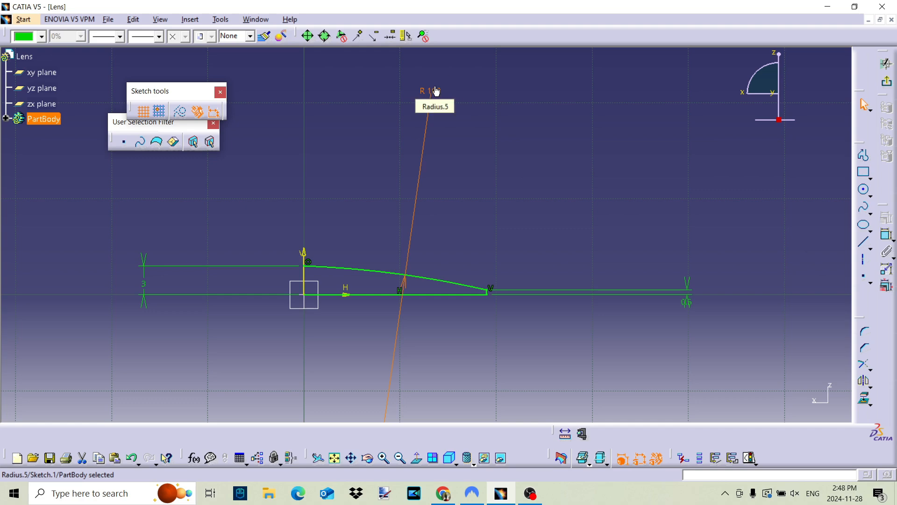
# - Finish the sketch and revolve the lens profile 360 degrees about the sketch's vertical axis as a shaft
pyautogui.click(889, 84)
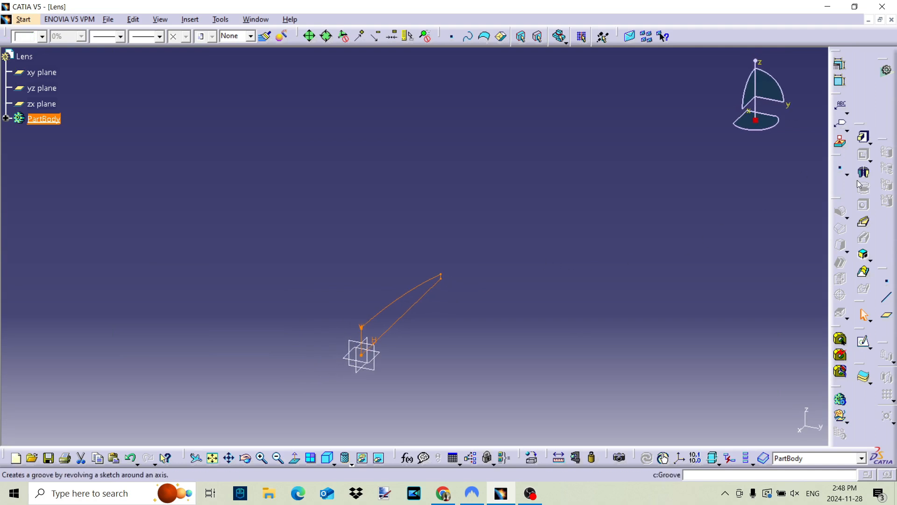
pyautogui.click(864, 173)
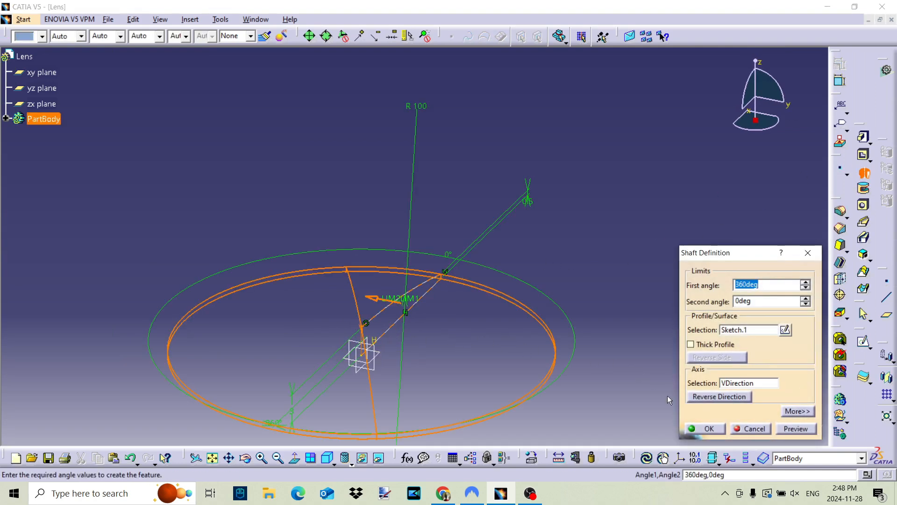
pyautogui.click(708, 428)
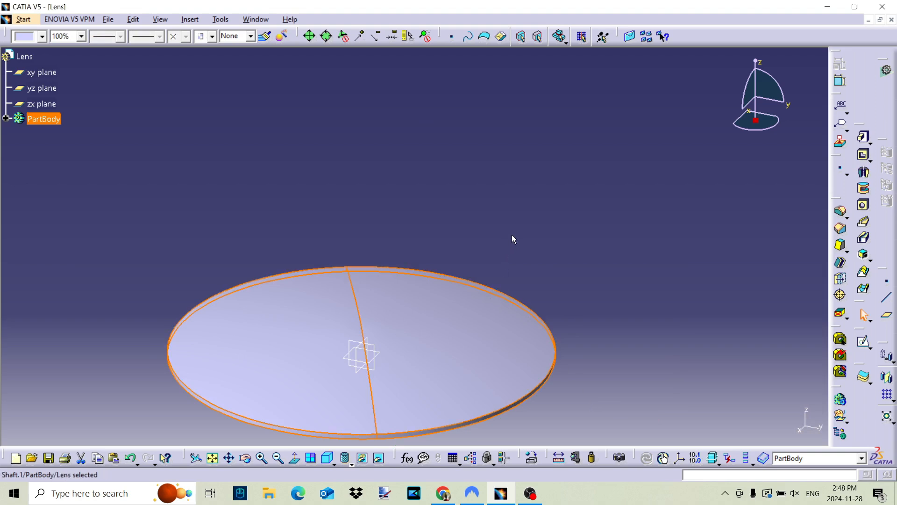
# - Apply the Smoked Glass material from the library's Other category to the PartBody of the lens
pyautogui.moveTo(487, 251)
pyautogui.mouseDown(button='middle')
pyautogui.moveTo(551, 192)
pyautogui.moveTo(475, 223)
pyautogui.moveTo(476, 427)
pyautogui.mouseUp(button='middle')
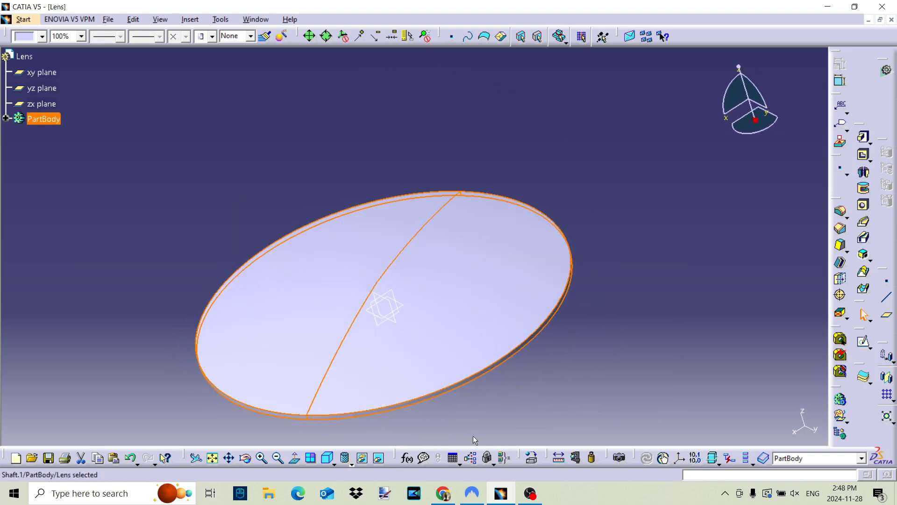
pyautogui.click(576, 458)
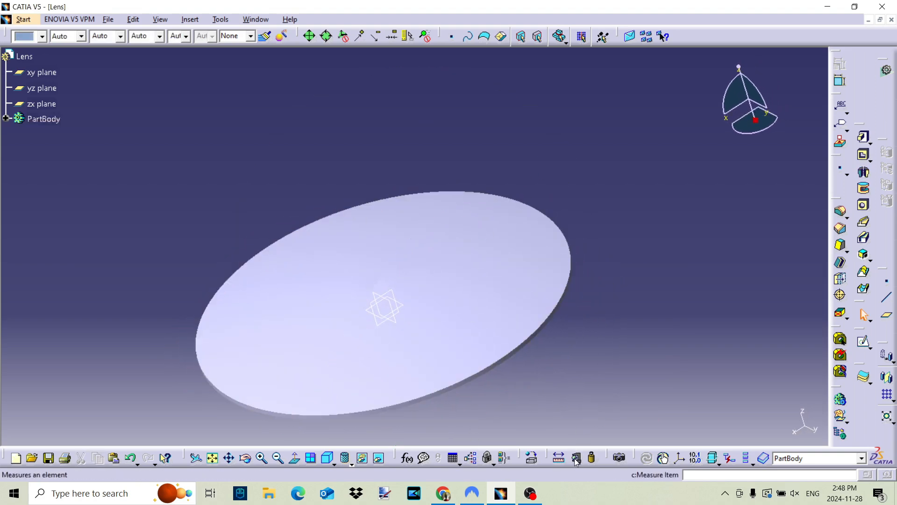
pyautogui.click(532, 457)
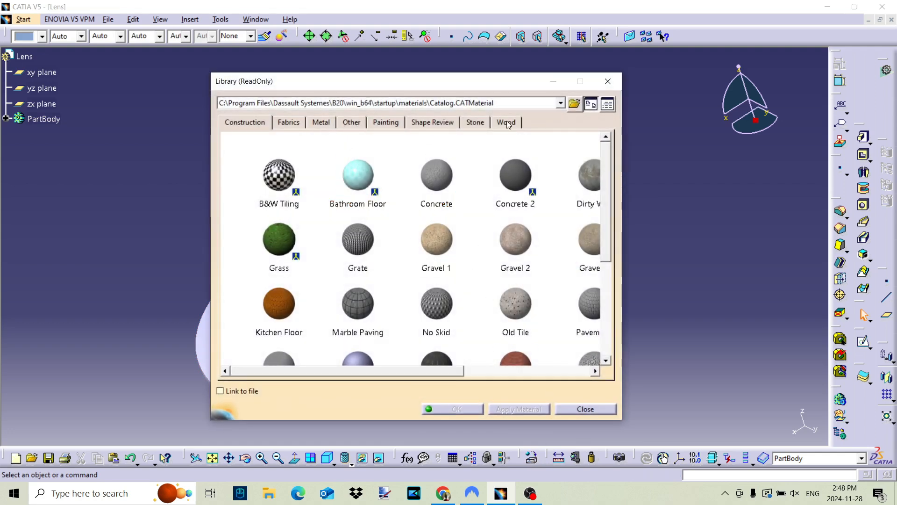
pyautogui.click(352, 122)
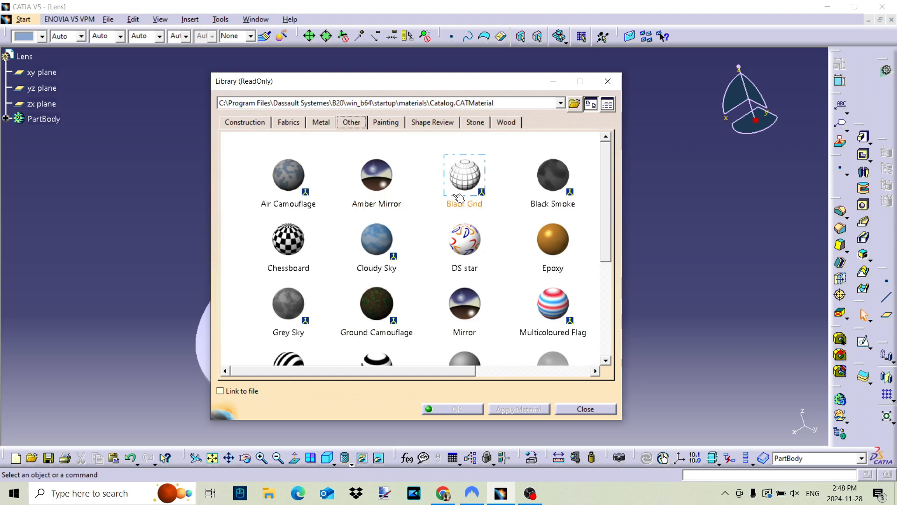
pyautogui.moveTo(607, 182); pyautogui.dragTo(606, 277)
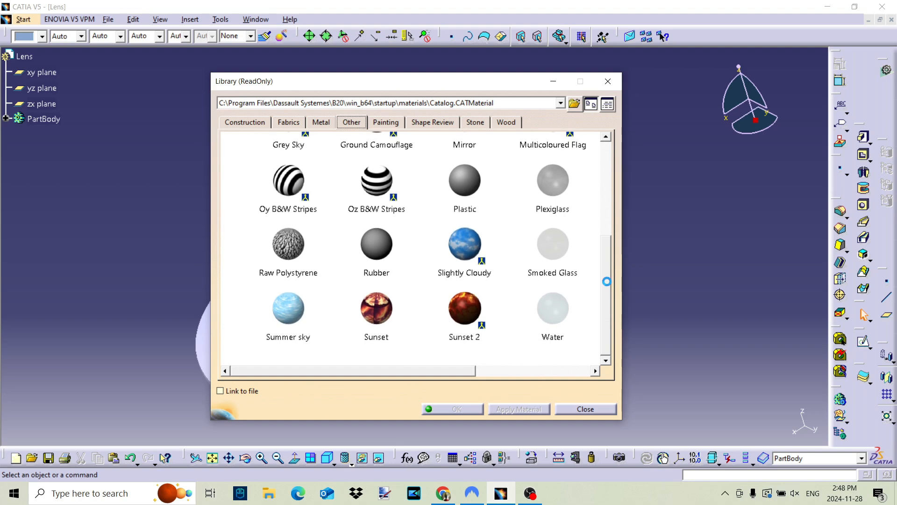
pyautogui.moveTo(550, 248); pyautogui.dragTo(28, 119)
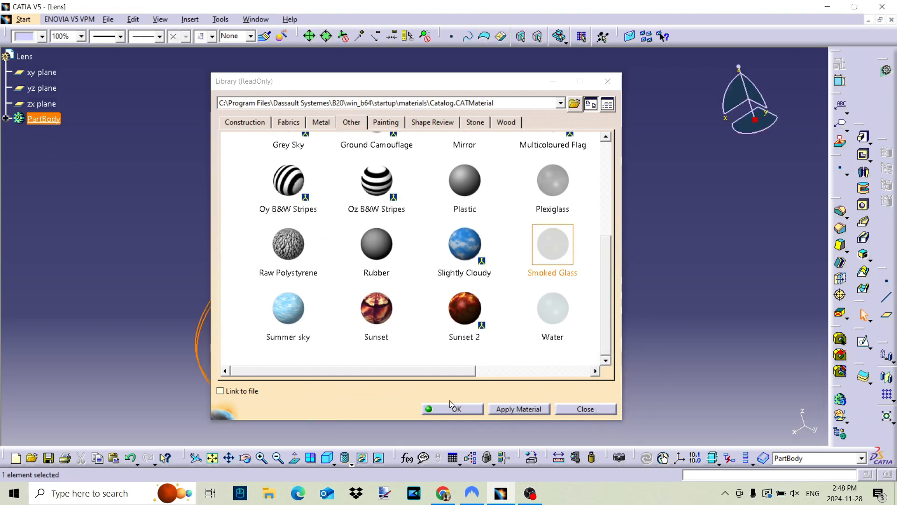
pyautogui.click(452, 407)
pyautogui.moveTo(490, 349); pyautogui.dragTo(429, 300, button='middle')
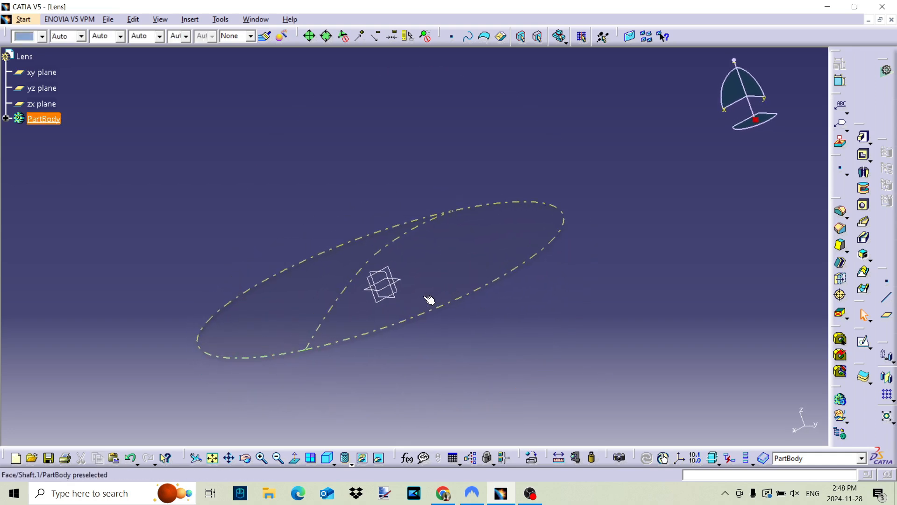
# - Hide the xy, yz and zx reference planes of the Lens part
pyautogui.click(37, 73)
pyautogui.rightClick(37, 71)
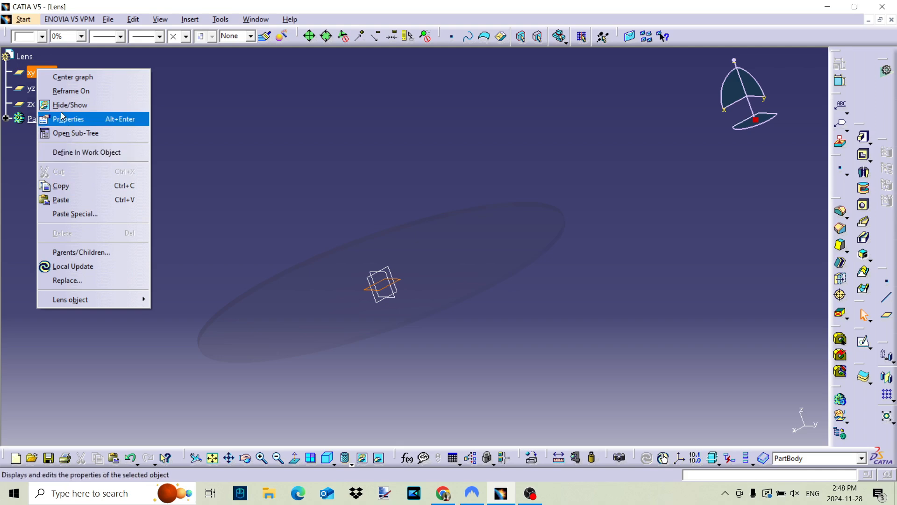
pyautogui.click(78, 105)
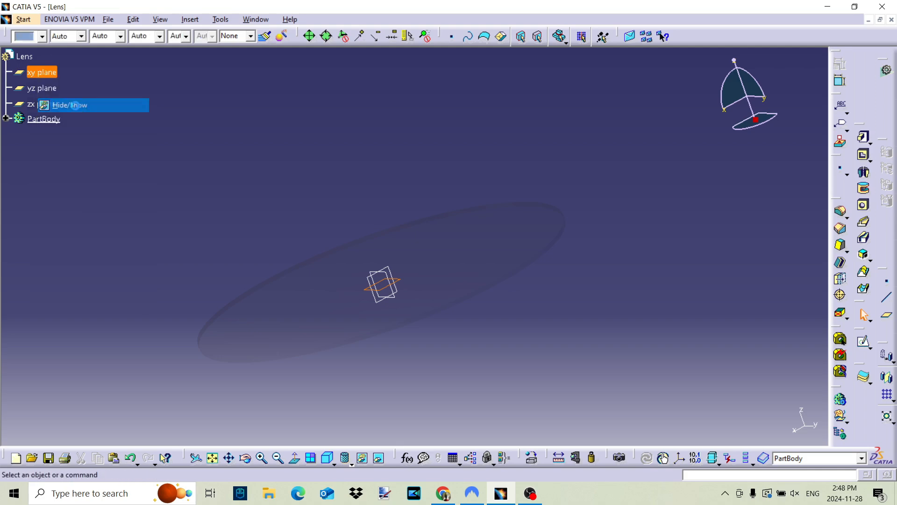
pyautogui.click(42, 88)
pyautogui.rightClick(43, 87)
pyautogui.click(69, 122)
pyautogui.click(42, 104)
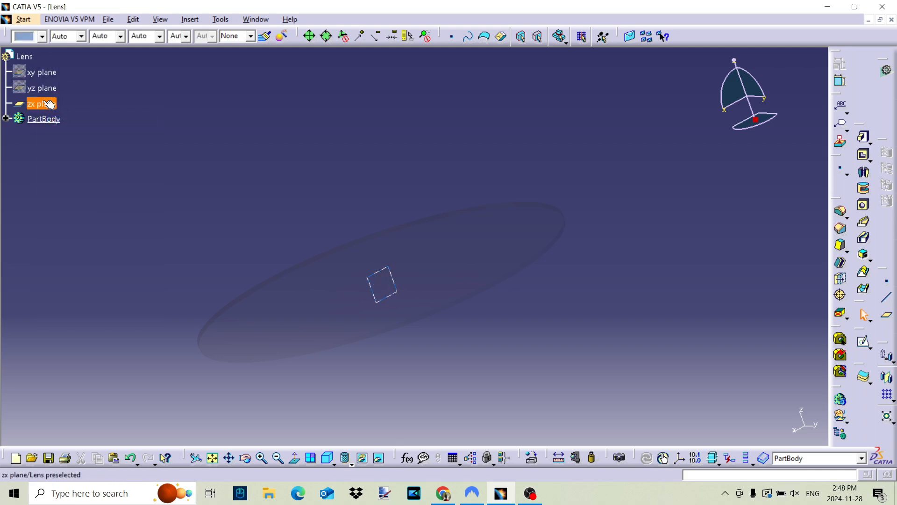
pyautogui.rightClick(44, 103)
pyautogui.click(77, 137)
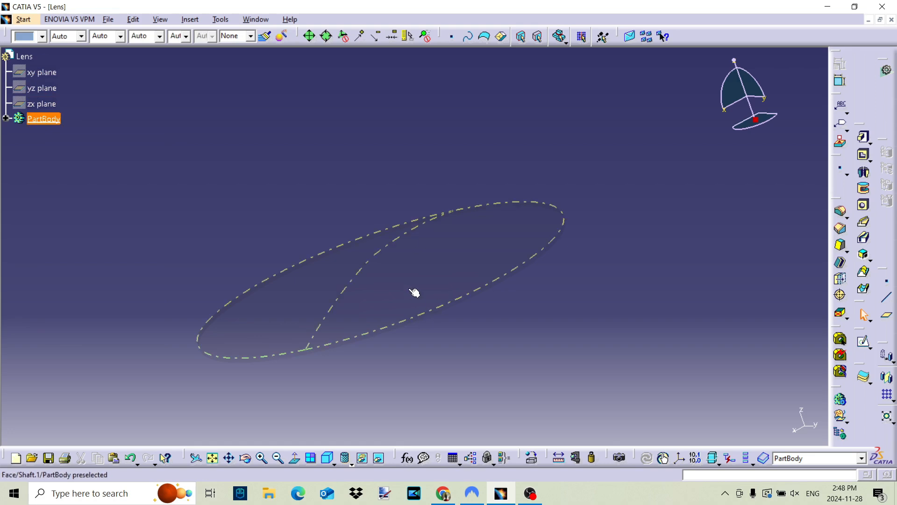
# - Save the part as a CATPart named Lens in the Flash Light folder
pyautogui.moveTo(321, 351); pyautogui.dragTo(535, 377, button='middle')
pyautogui.moveTo(344, 257); pyautogui.dragTo(381, 333, button='middle')
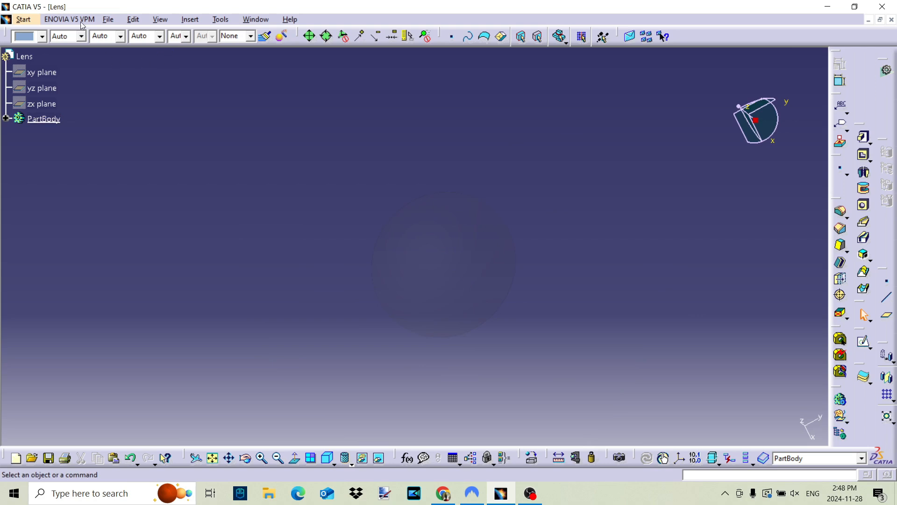
pyautogui.click(112, 18)
pyautogui.click(126, 107)
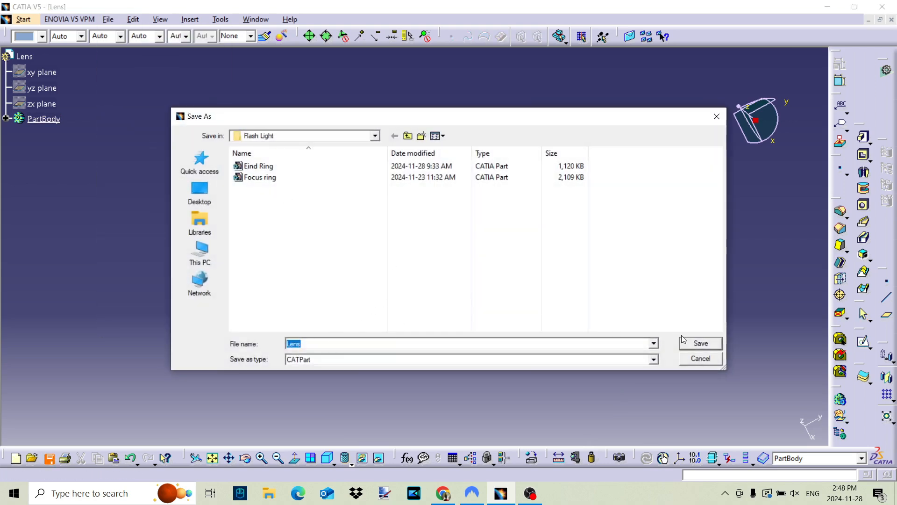
pyautogui.click(701, 344)
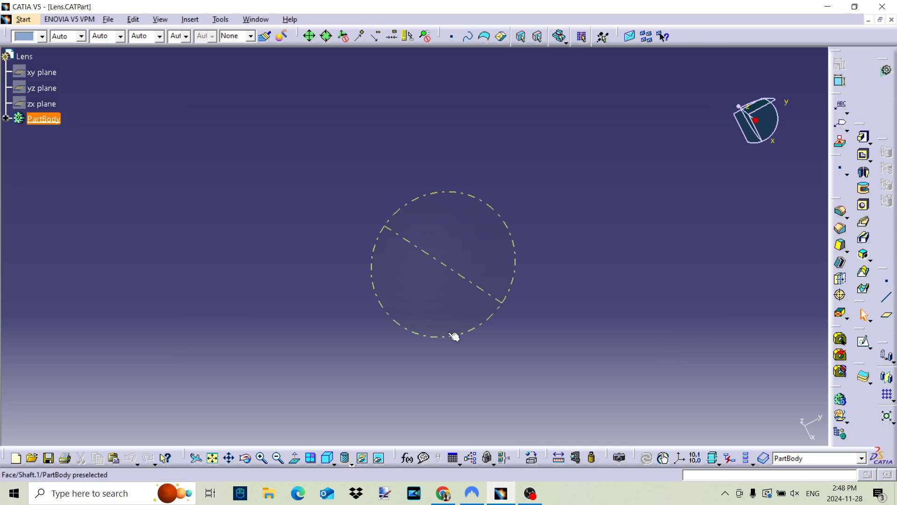
# - Change the lens display to shading with edges, without the material rendering, and view it from the side
pyautogui.click(349, 464)
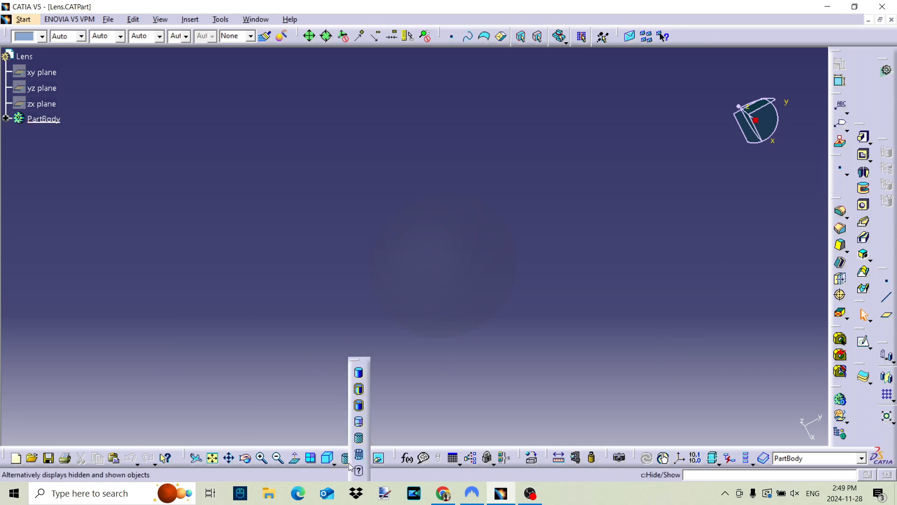
pyautogui.click(358, 391)
pyautogui.moveTo(568, 171); pyautogui.dragTo(410, 193, button='middle')
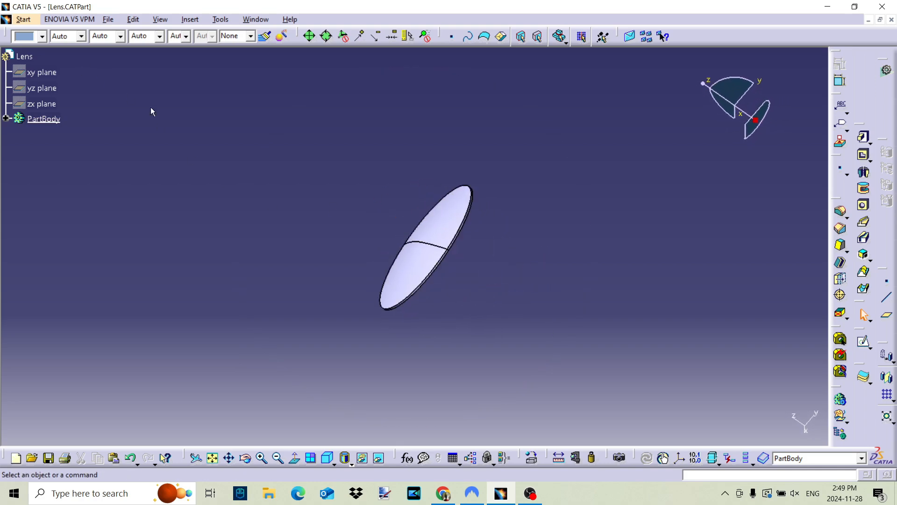